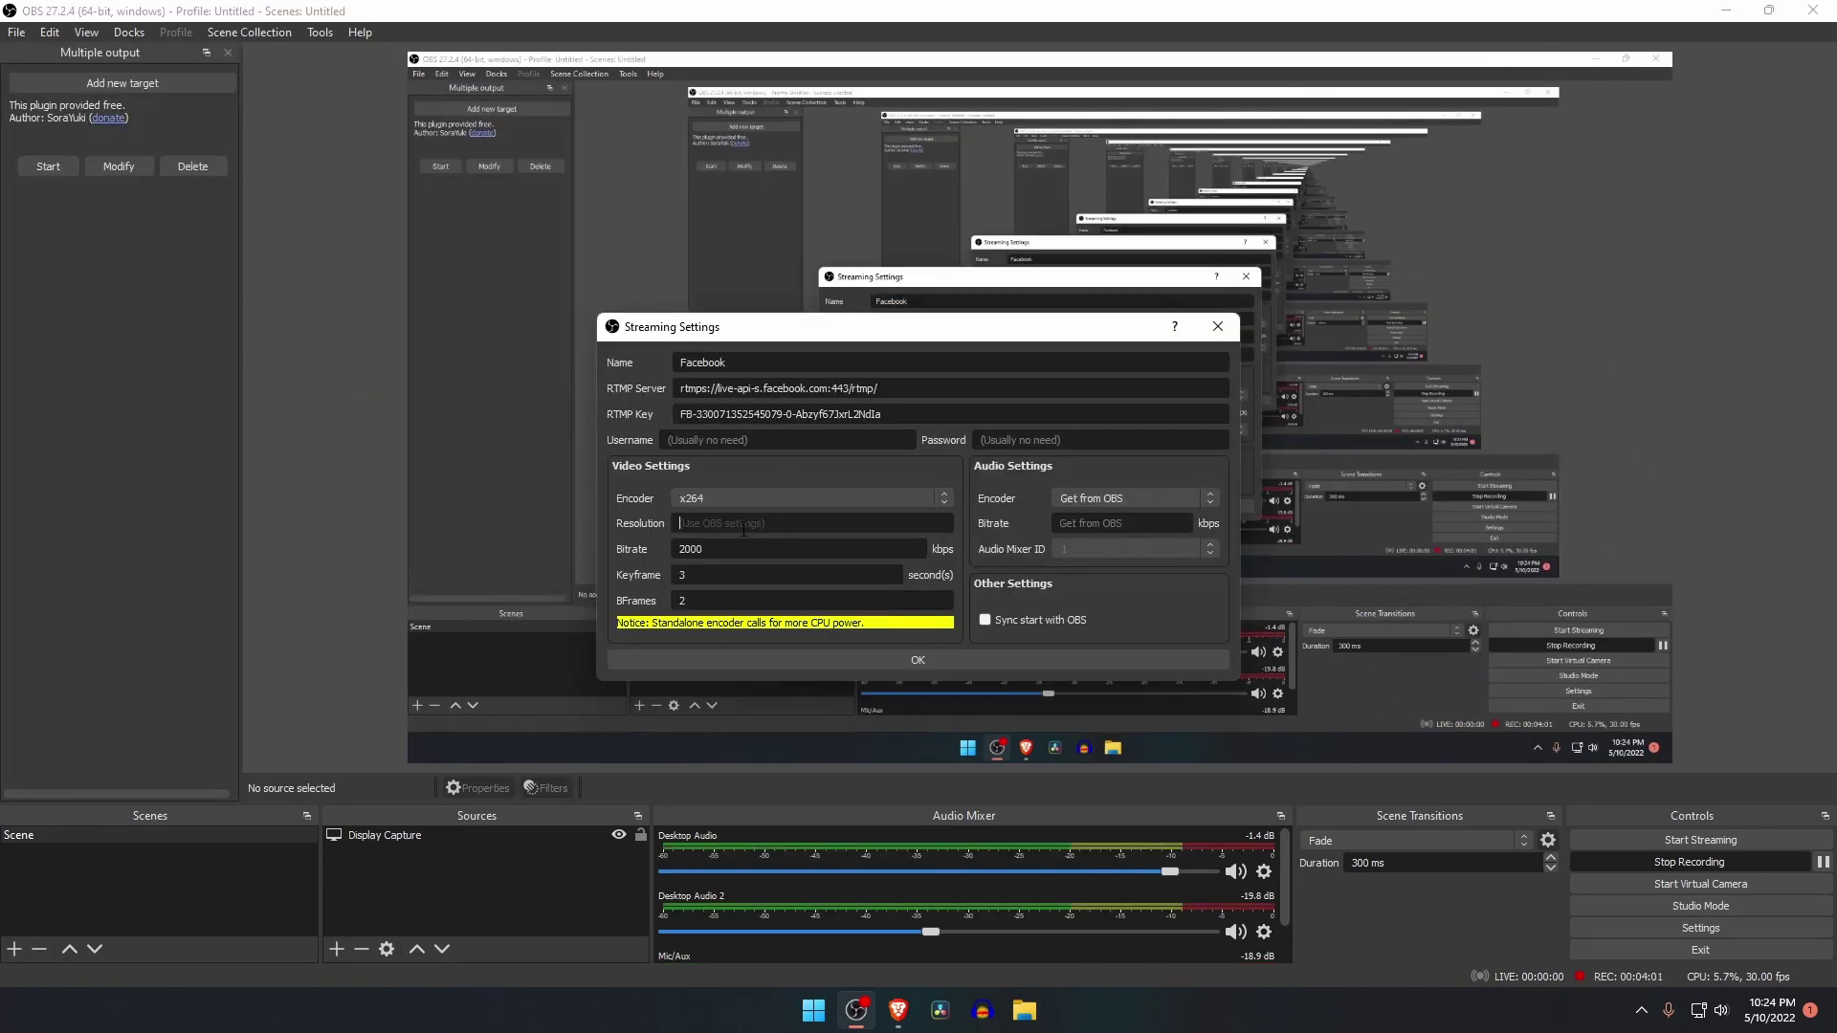
# Enter 1080 as the Facebook target's video resolution
pyautogui.write('80')
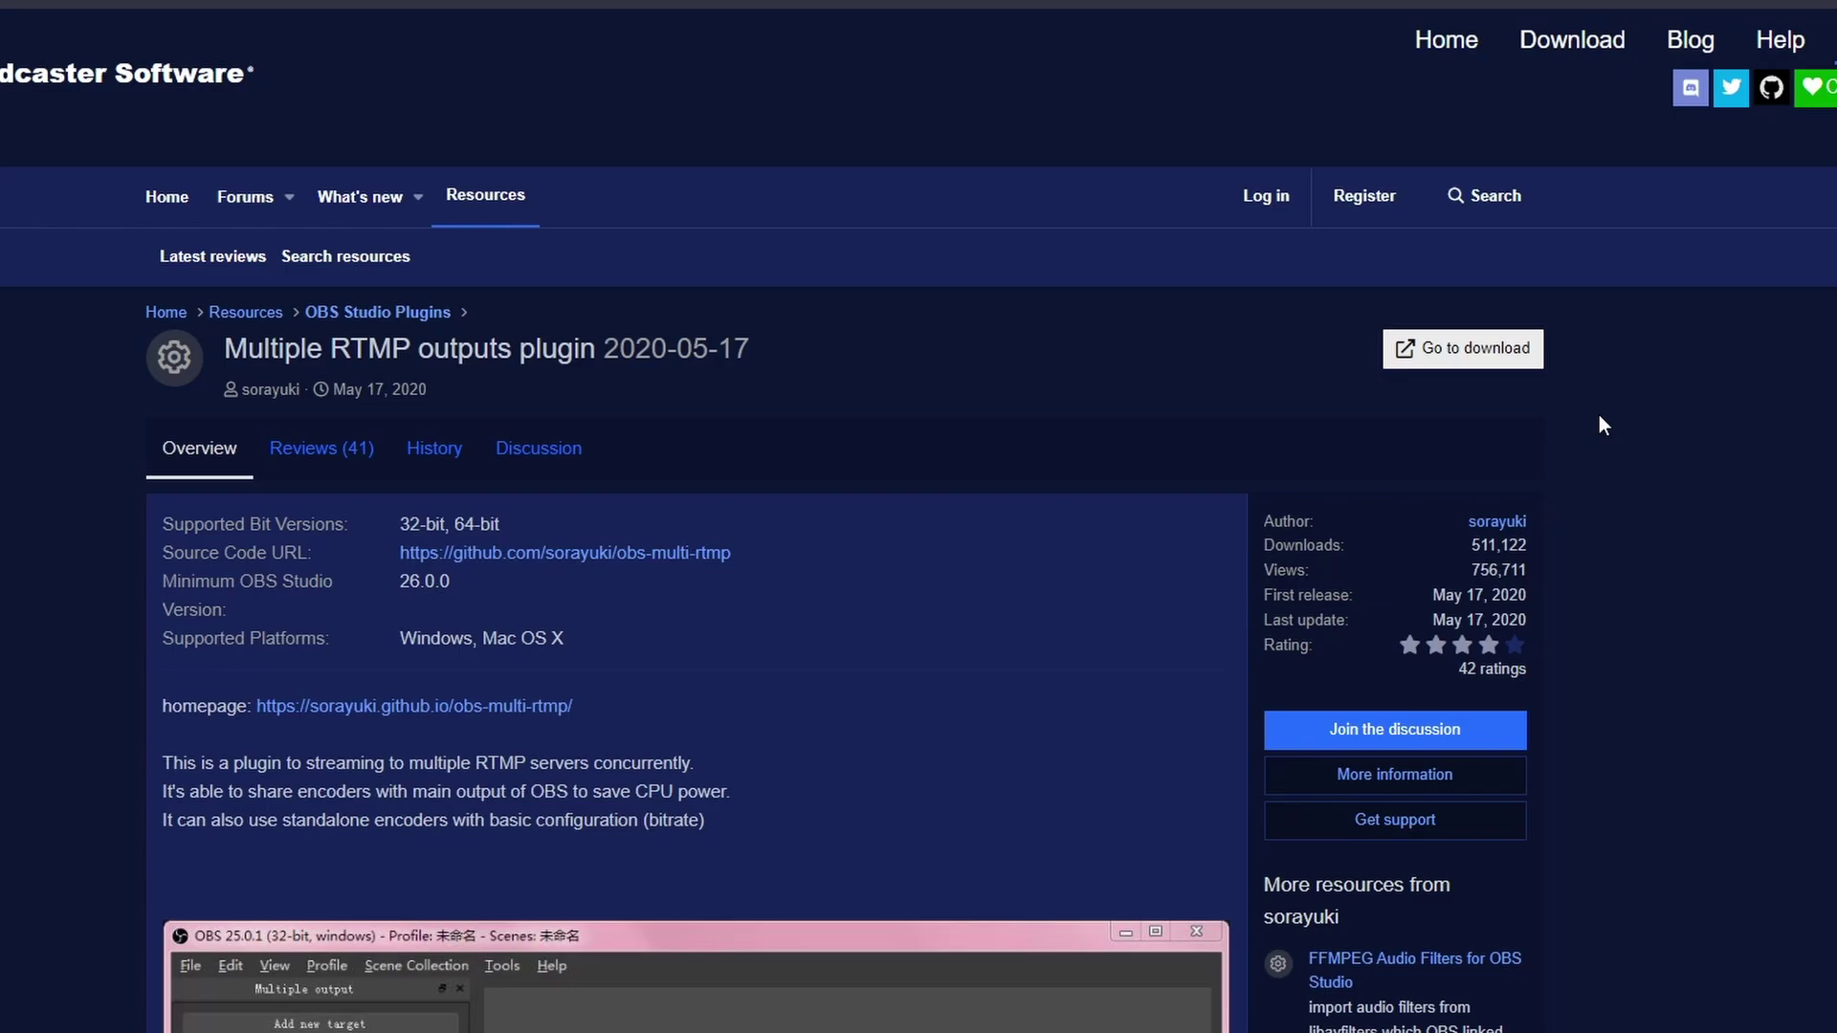
# Download obs-multi-rtmp-setup.exe from the 0.2.8 GitHub release
pyautogui.click(1409, 368)
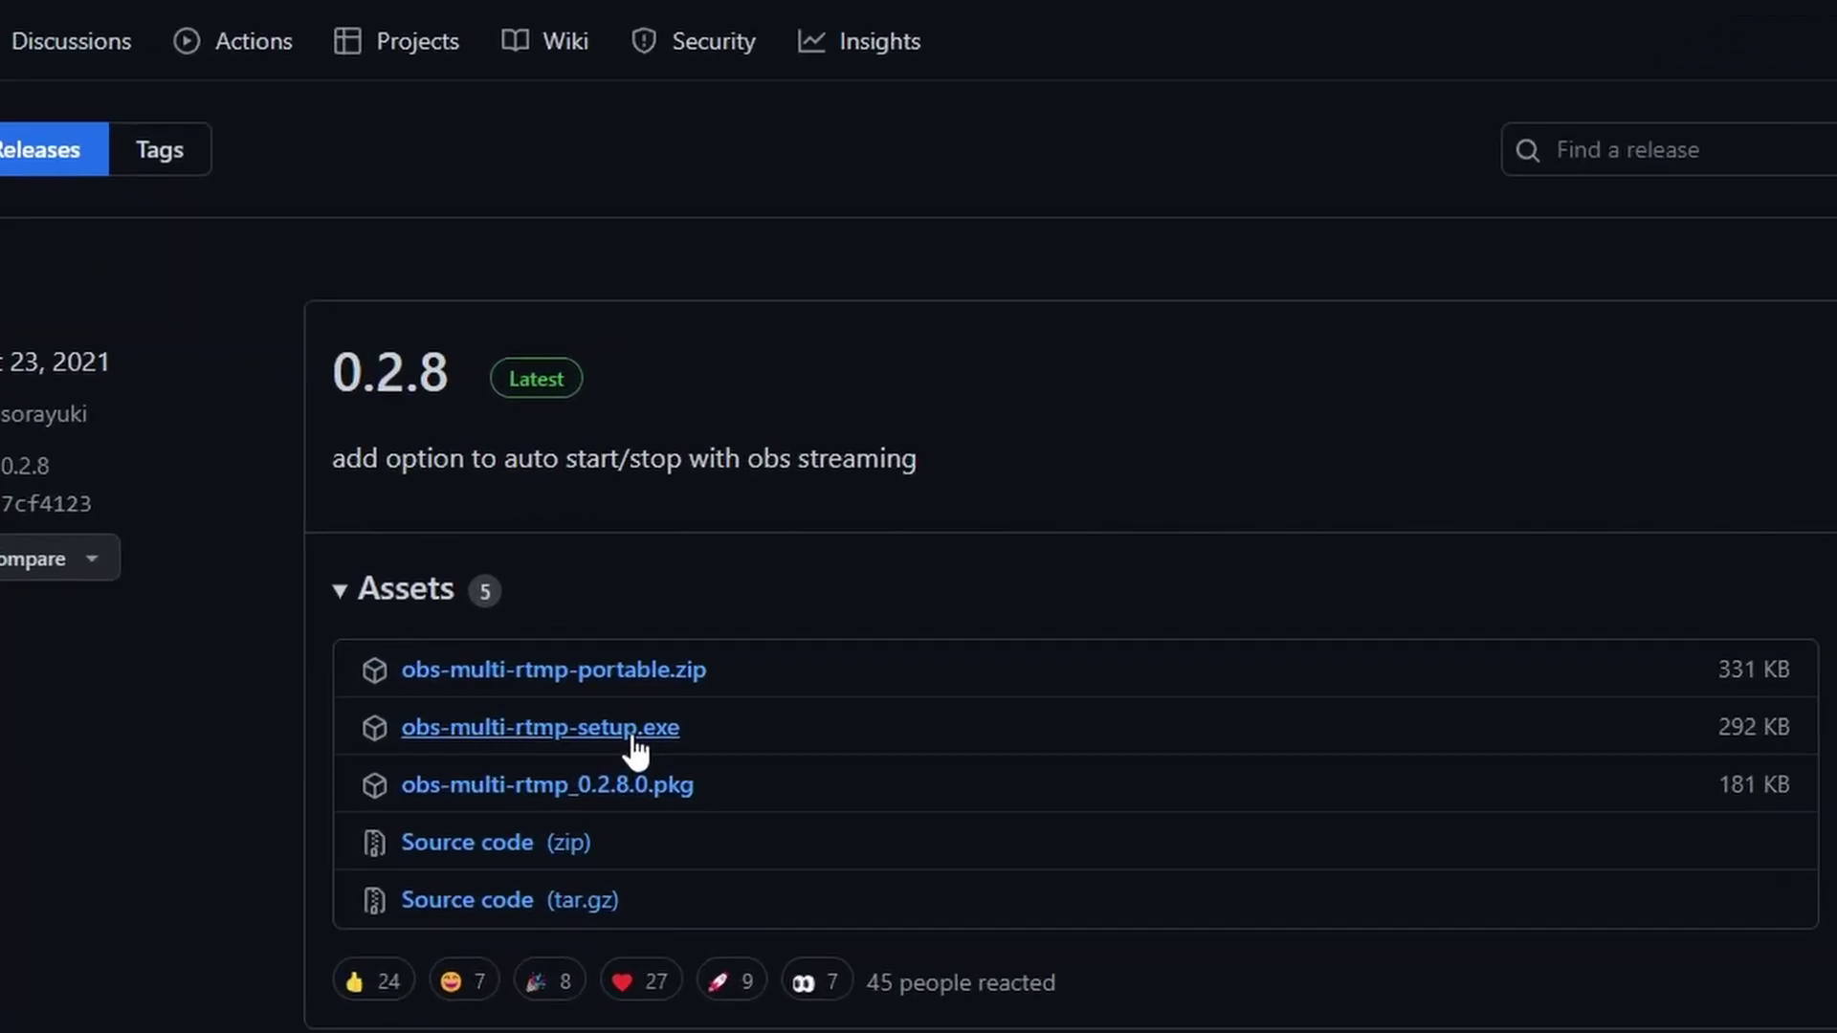
pyautogui.click(681, 706)
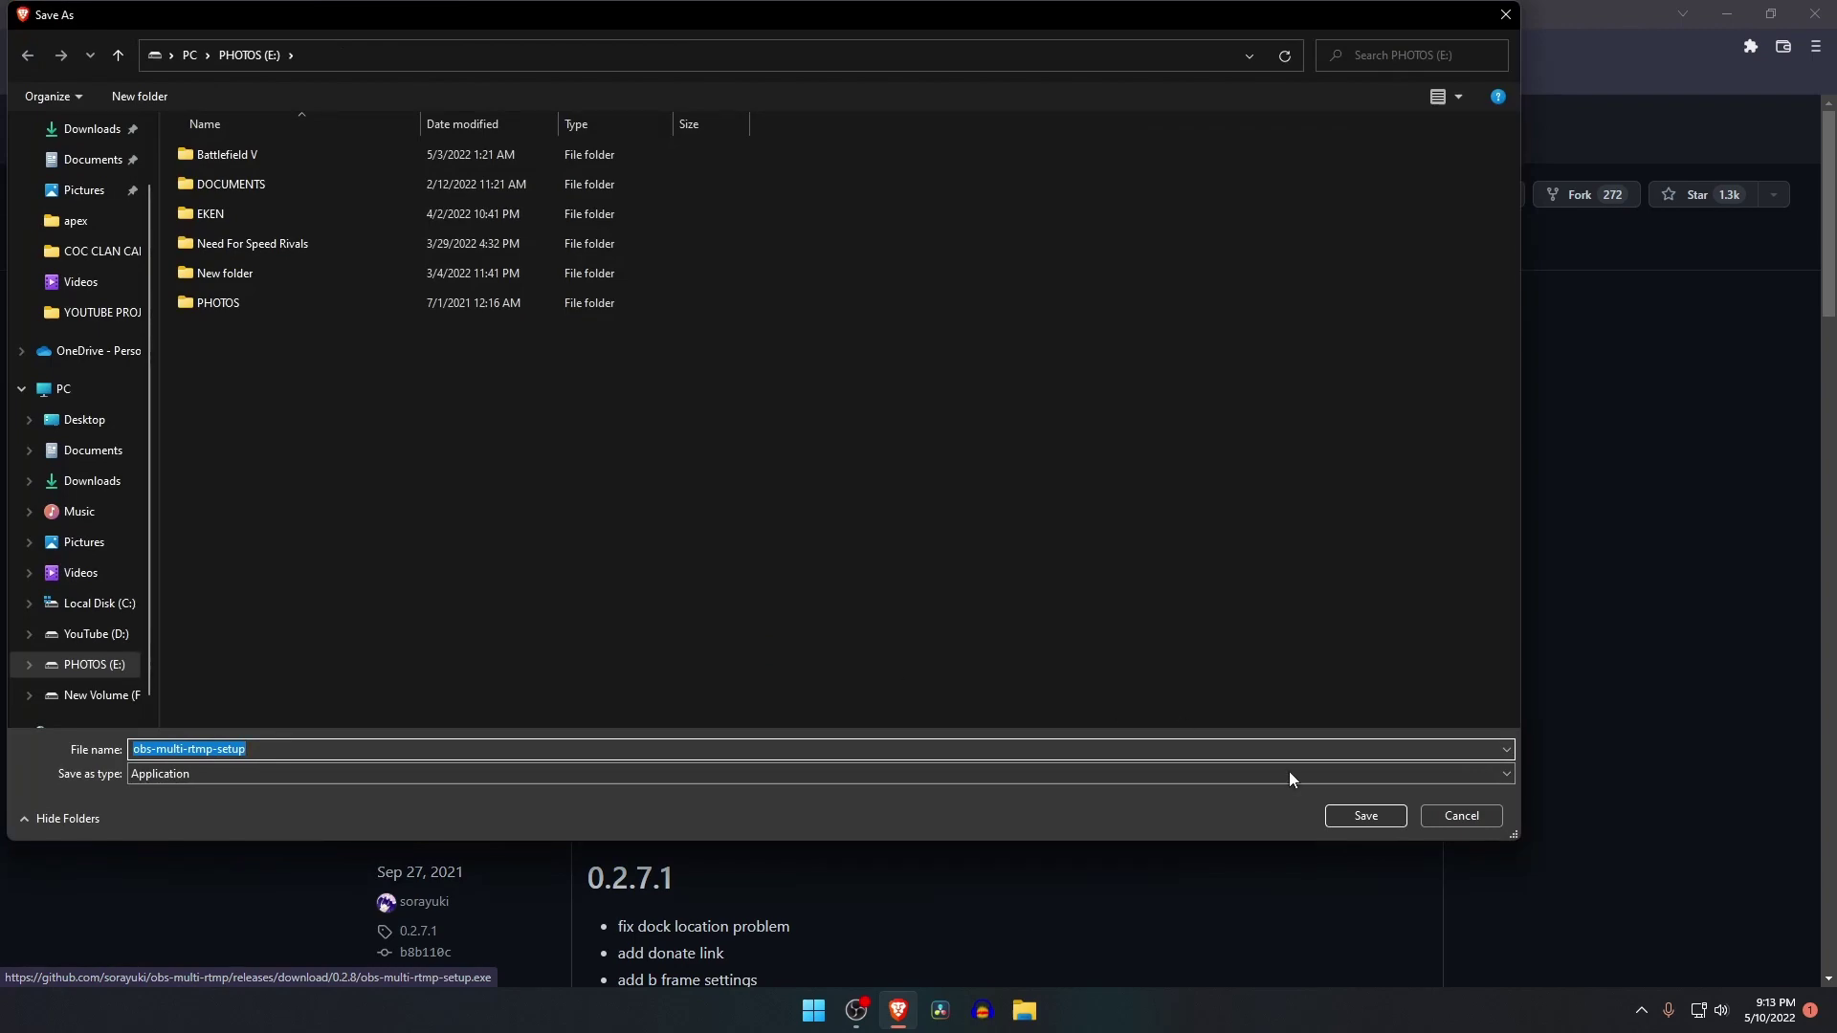
pyautogui.click(1368, 815)
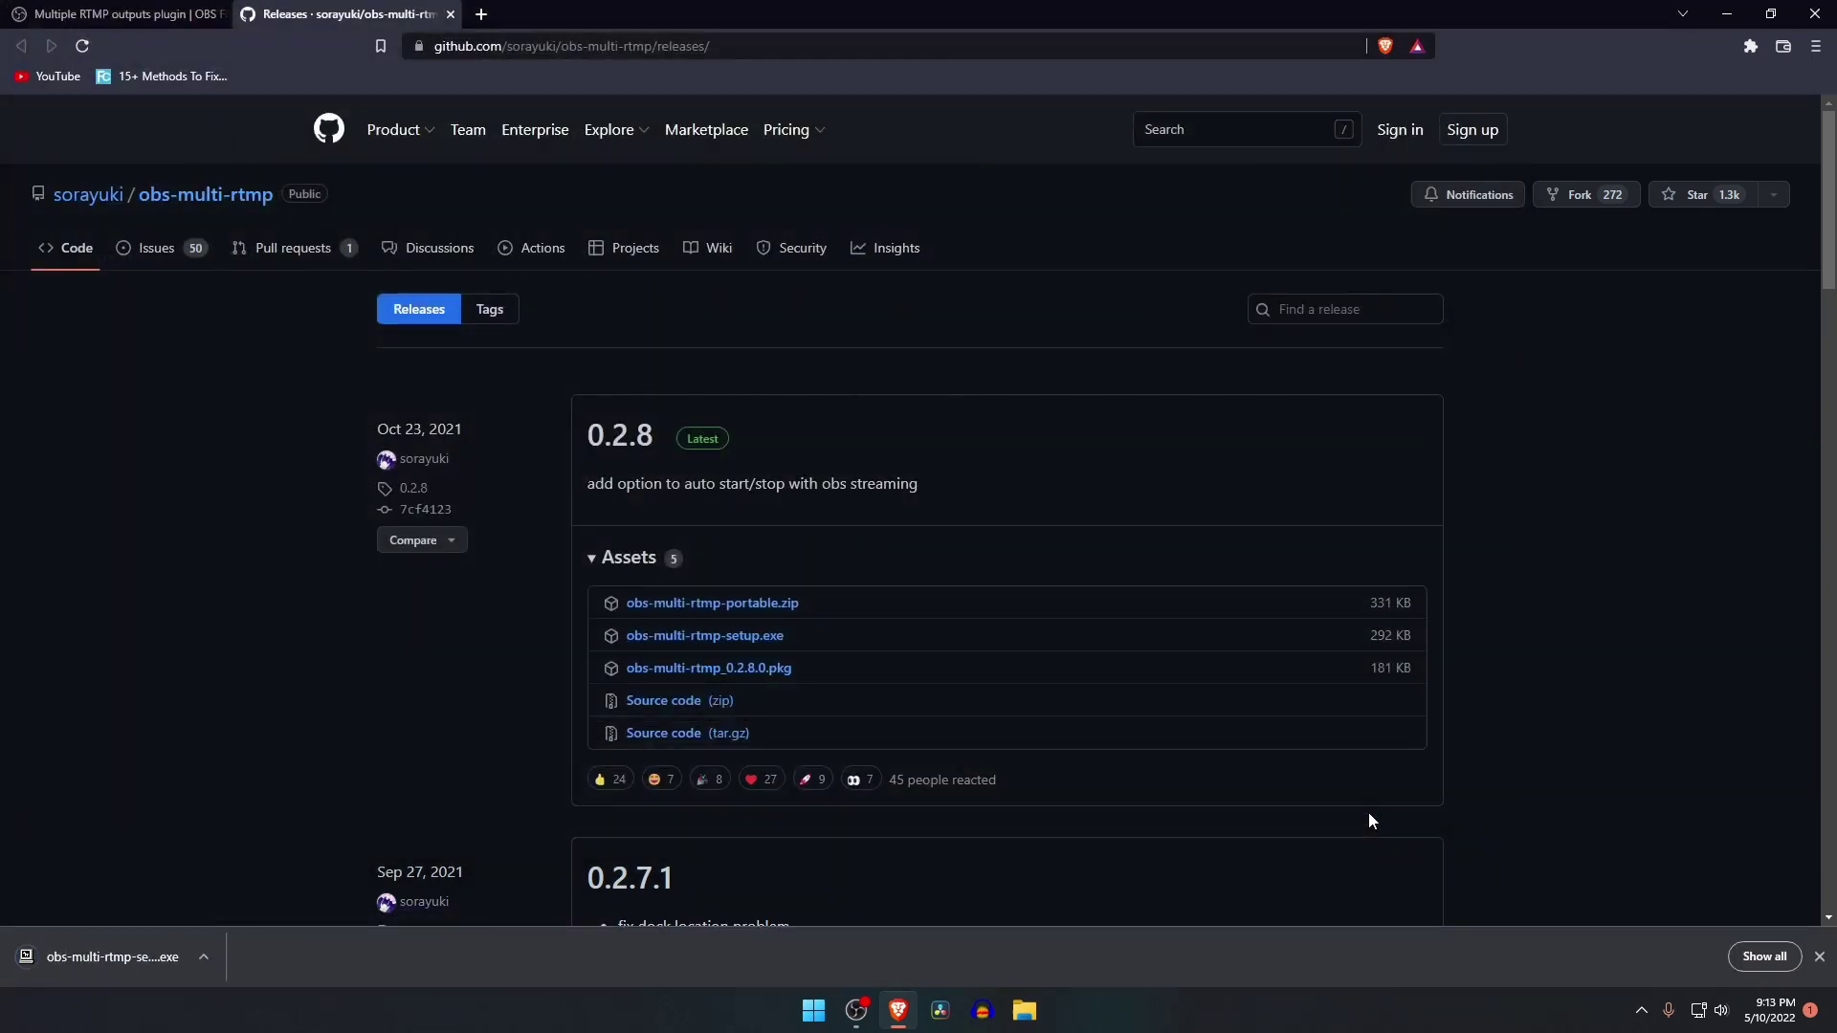
# Run the downloaded installer to install the Multiple RTMP Output plugin into OBS
pyautogui.click(204, 957)
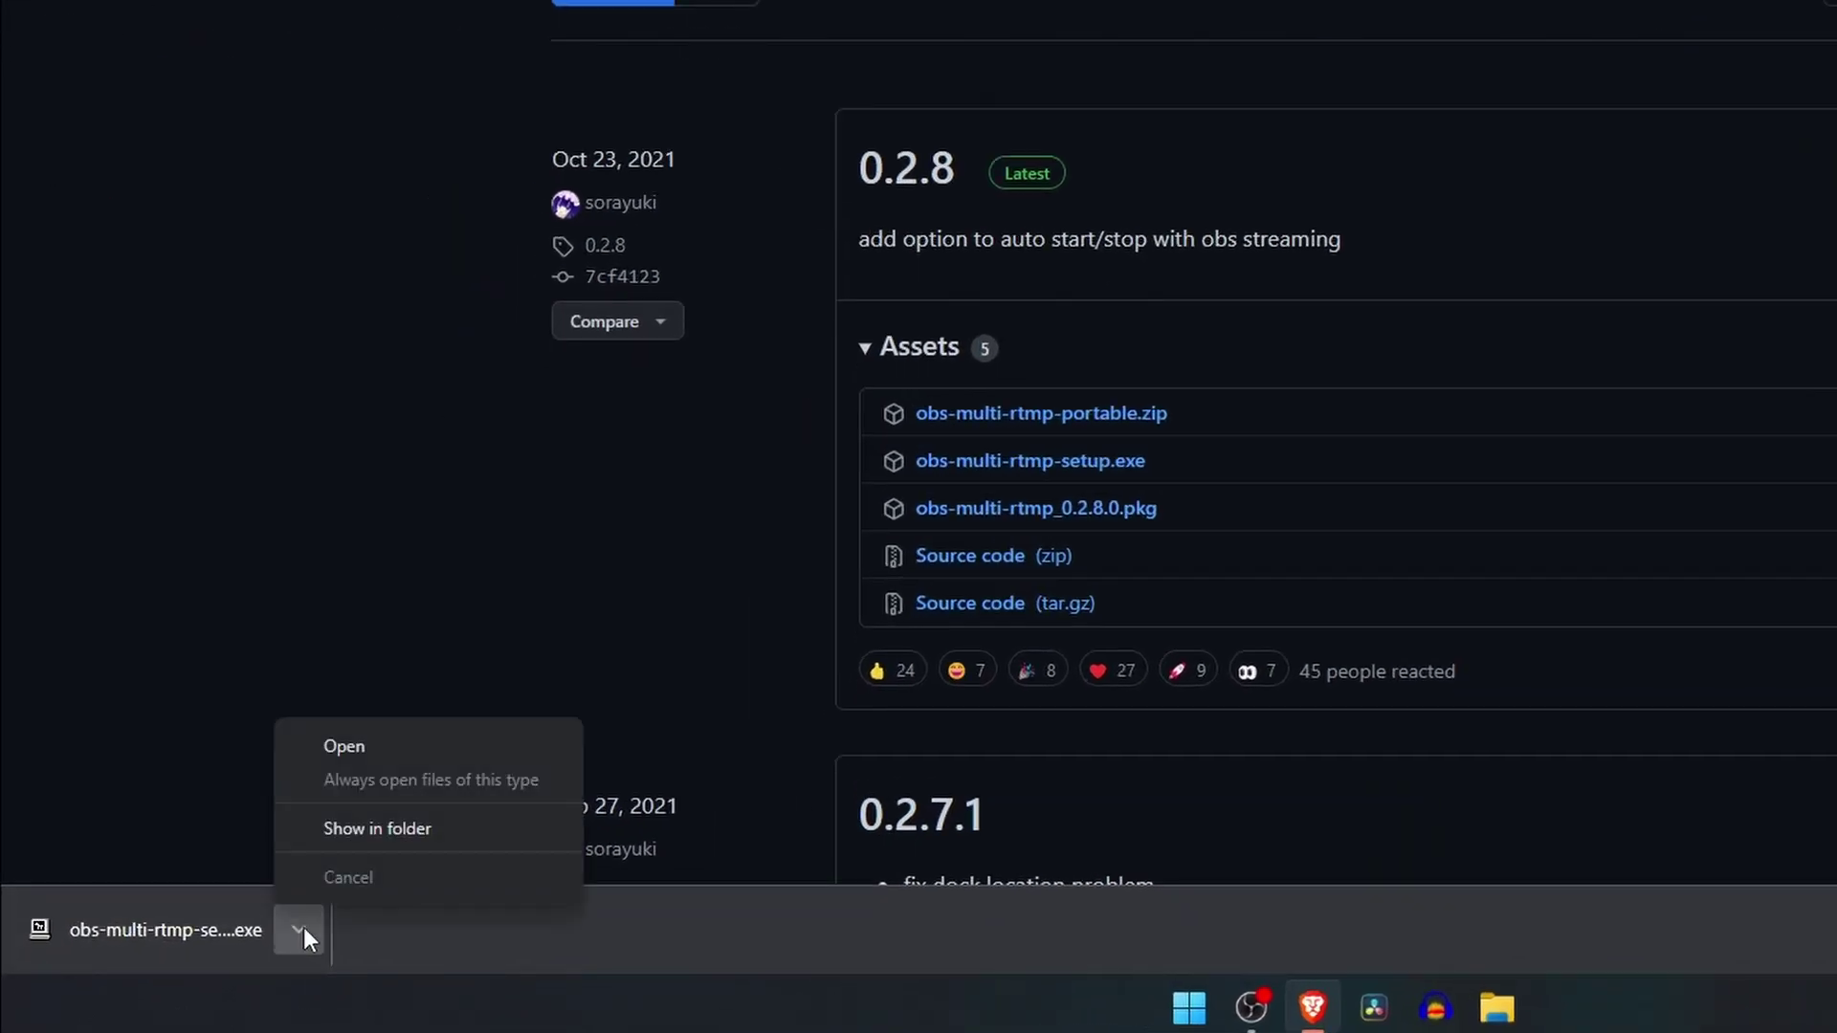
pyautogui.click(364, 749)
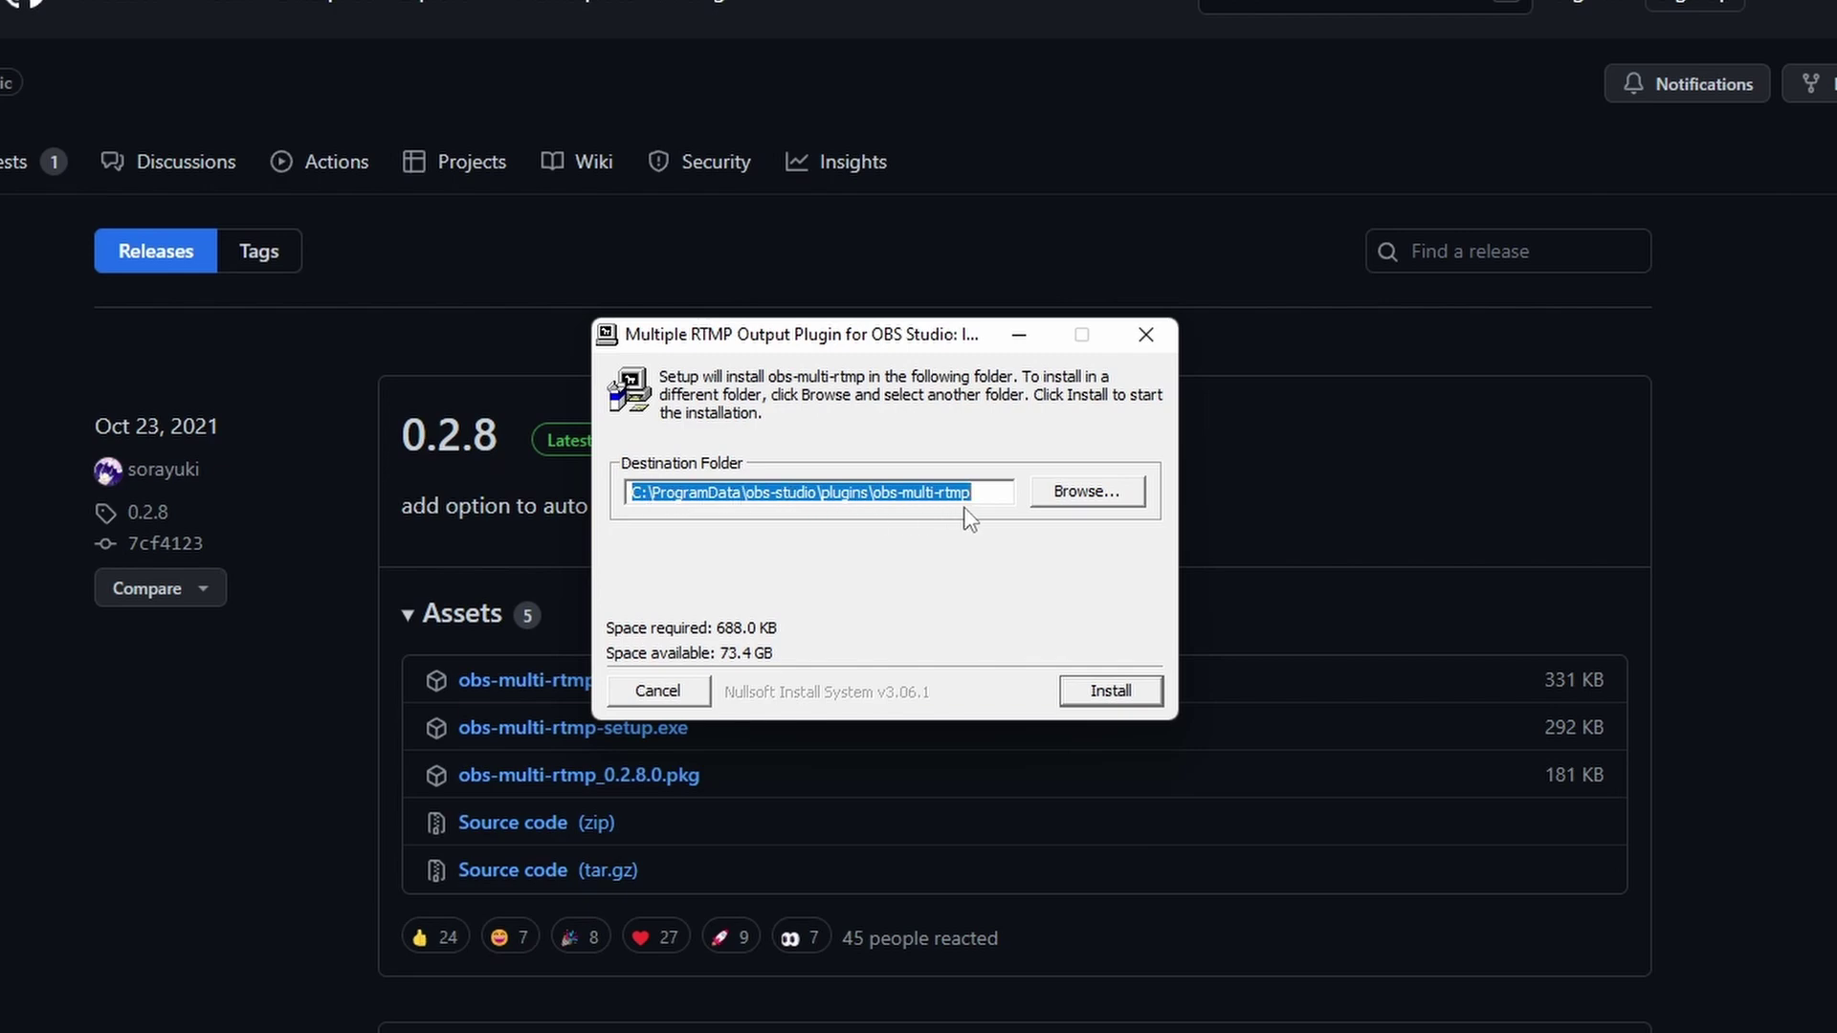
pyautogui.click(1127, 696)
pyautogui.click(1127, 696)
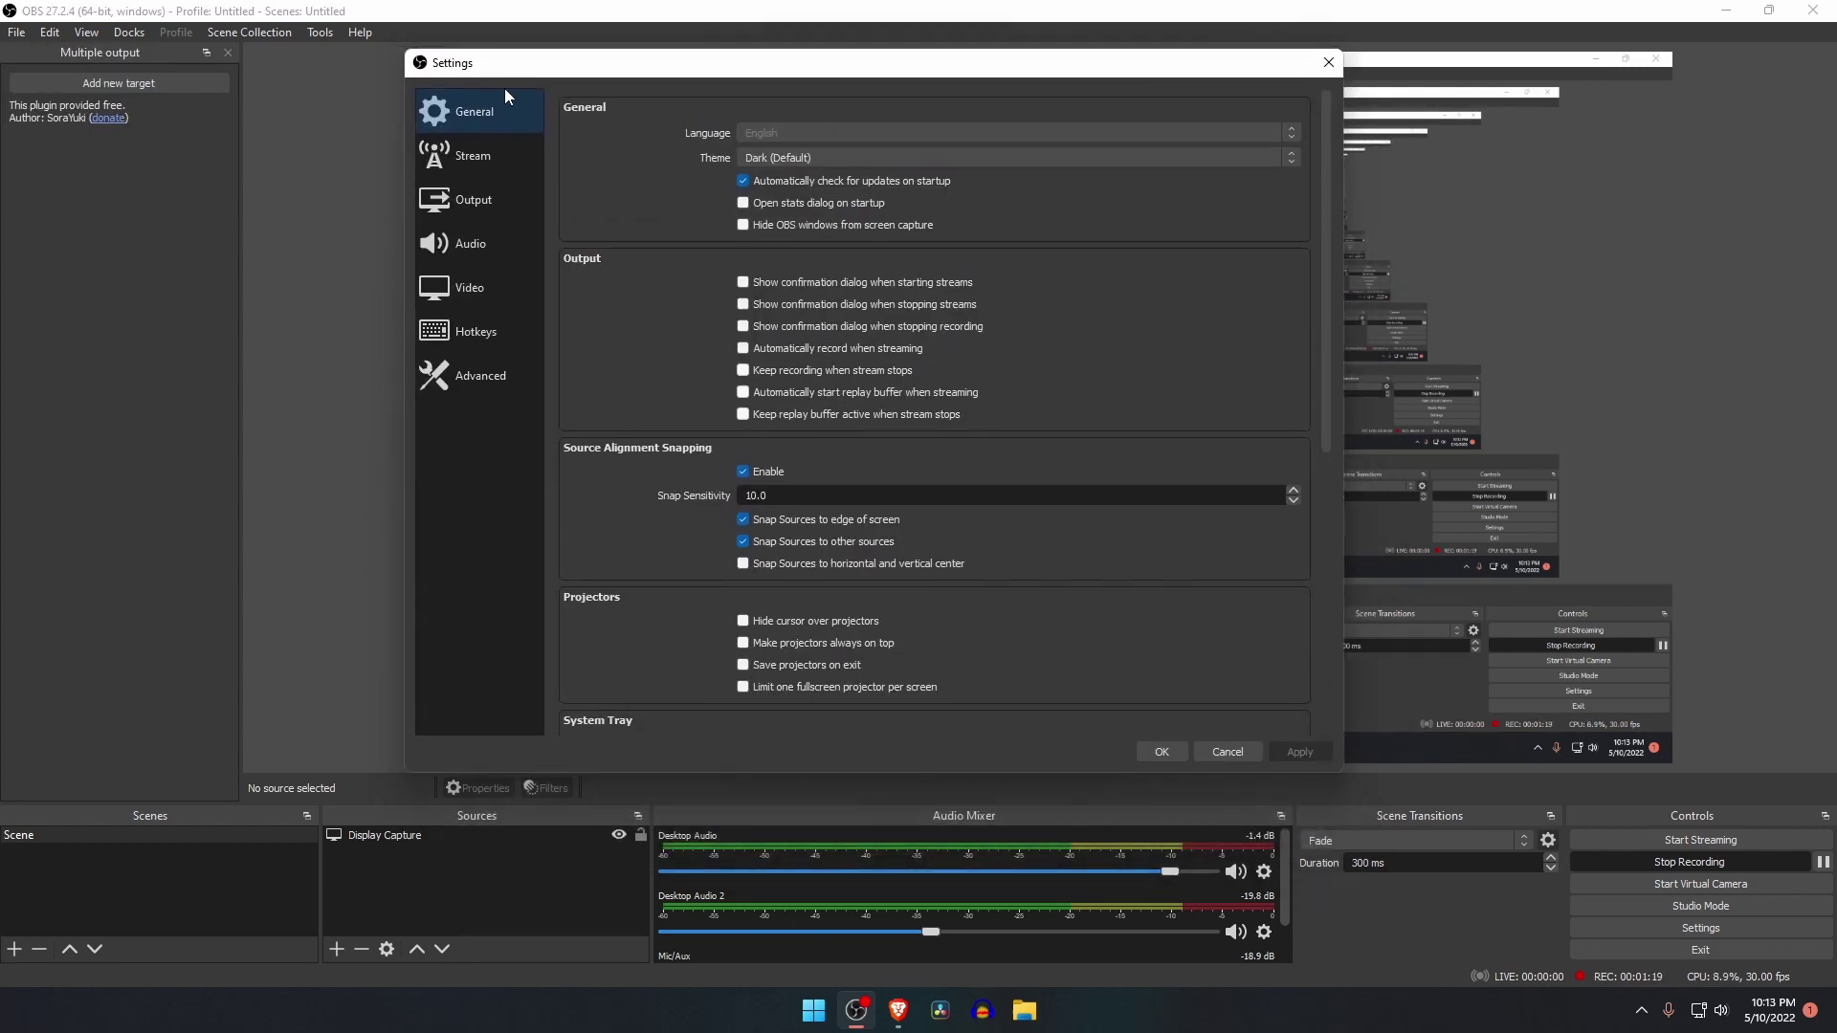
# Open the Stream page of OBS Settings before adding a new output target
pyautogui.click(469, 159)
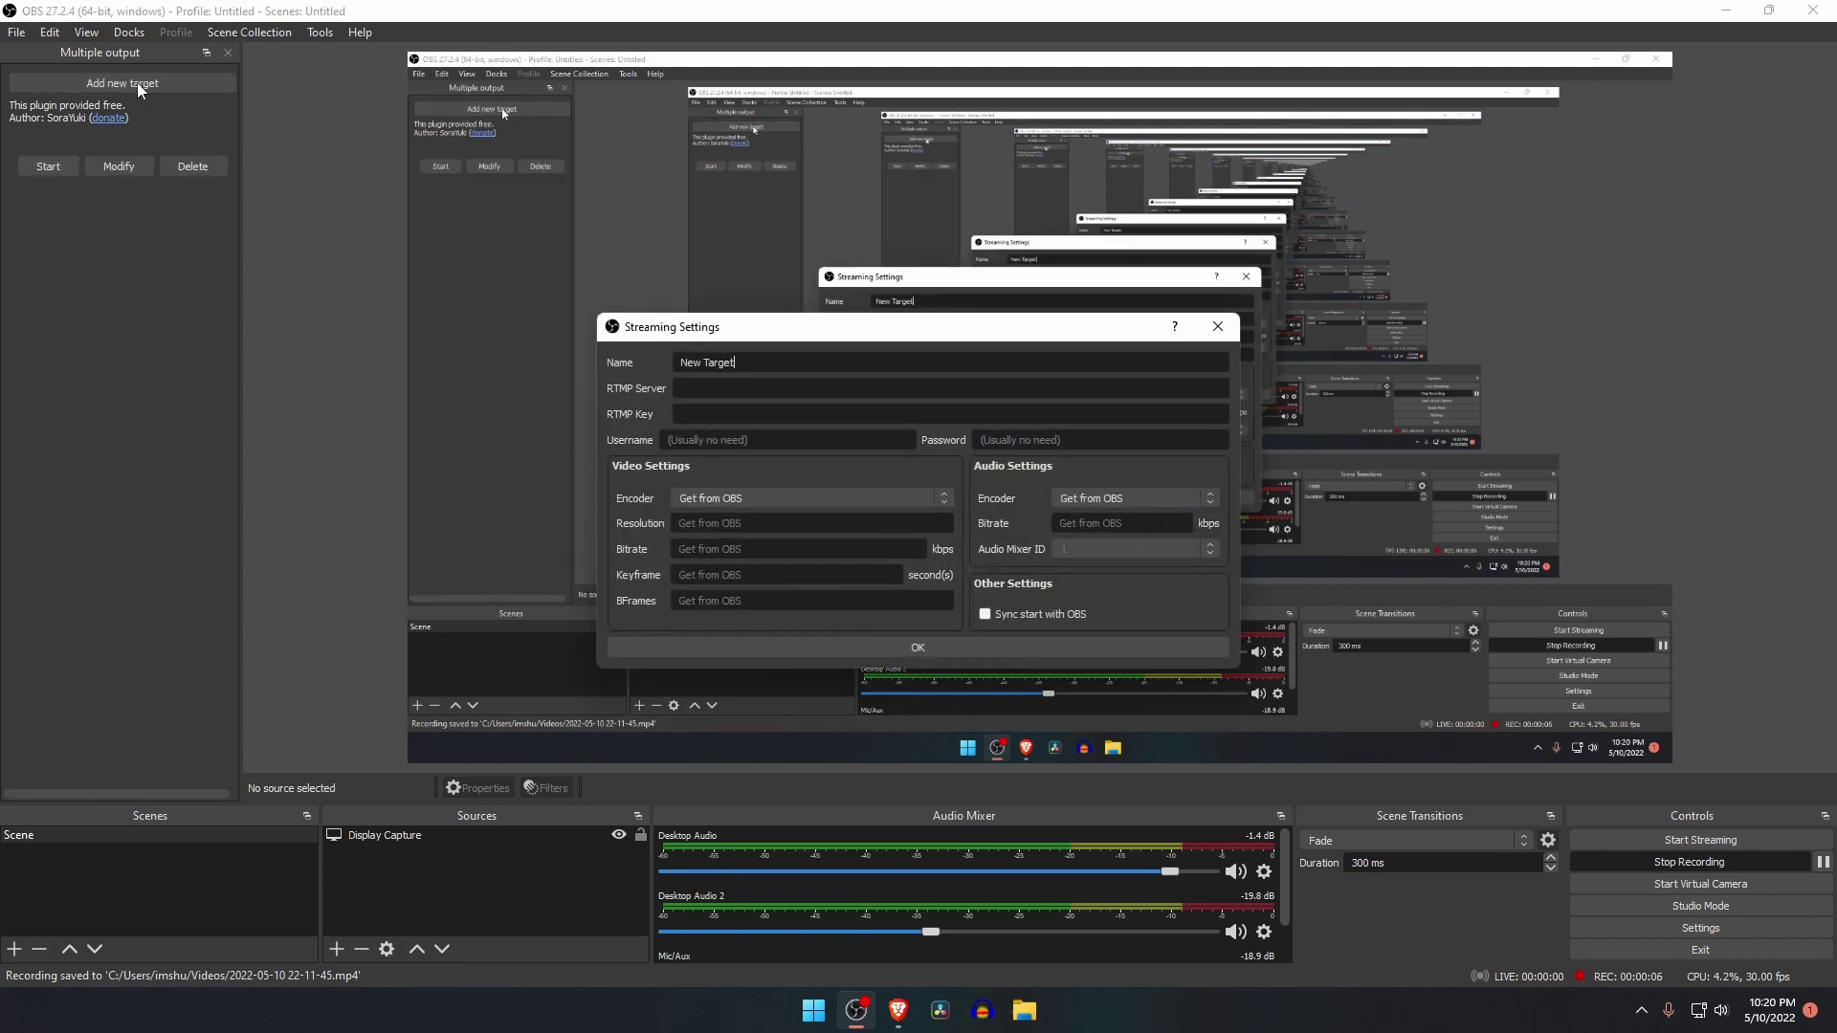
# Replace the default target name 'New Target' with 'Facebook'
pyautogui.moveTo(758, 374); pyautogui.dragTo(425, 383)
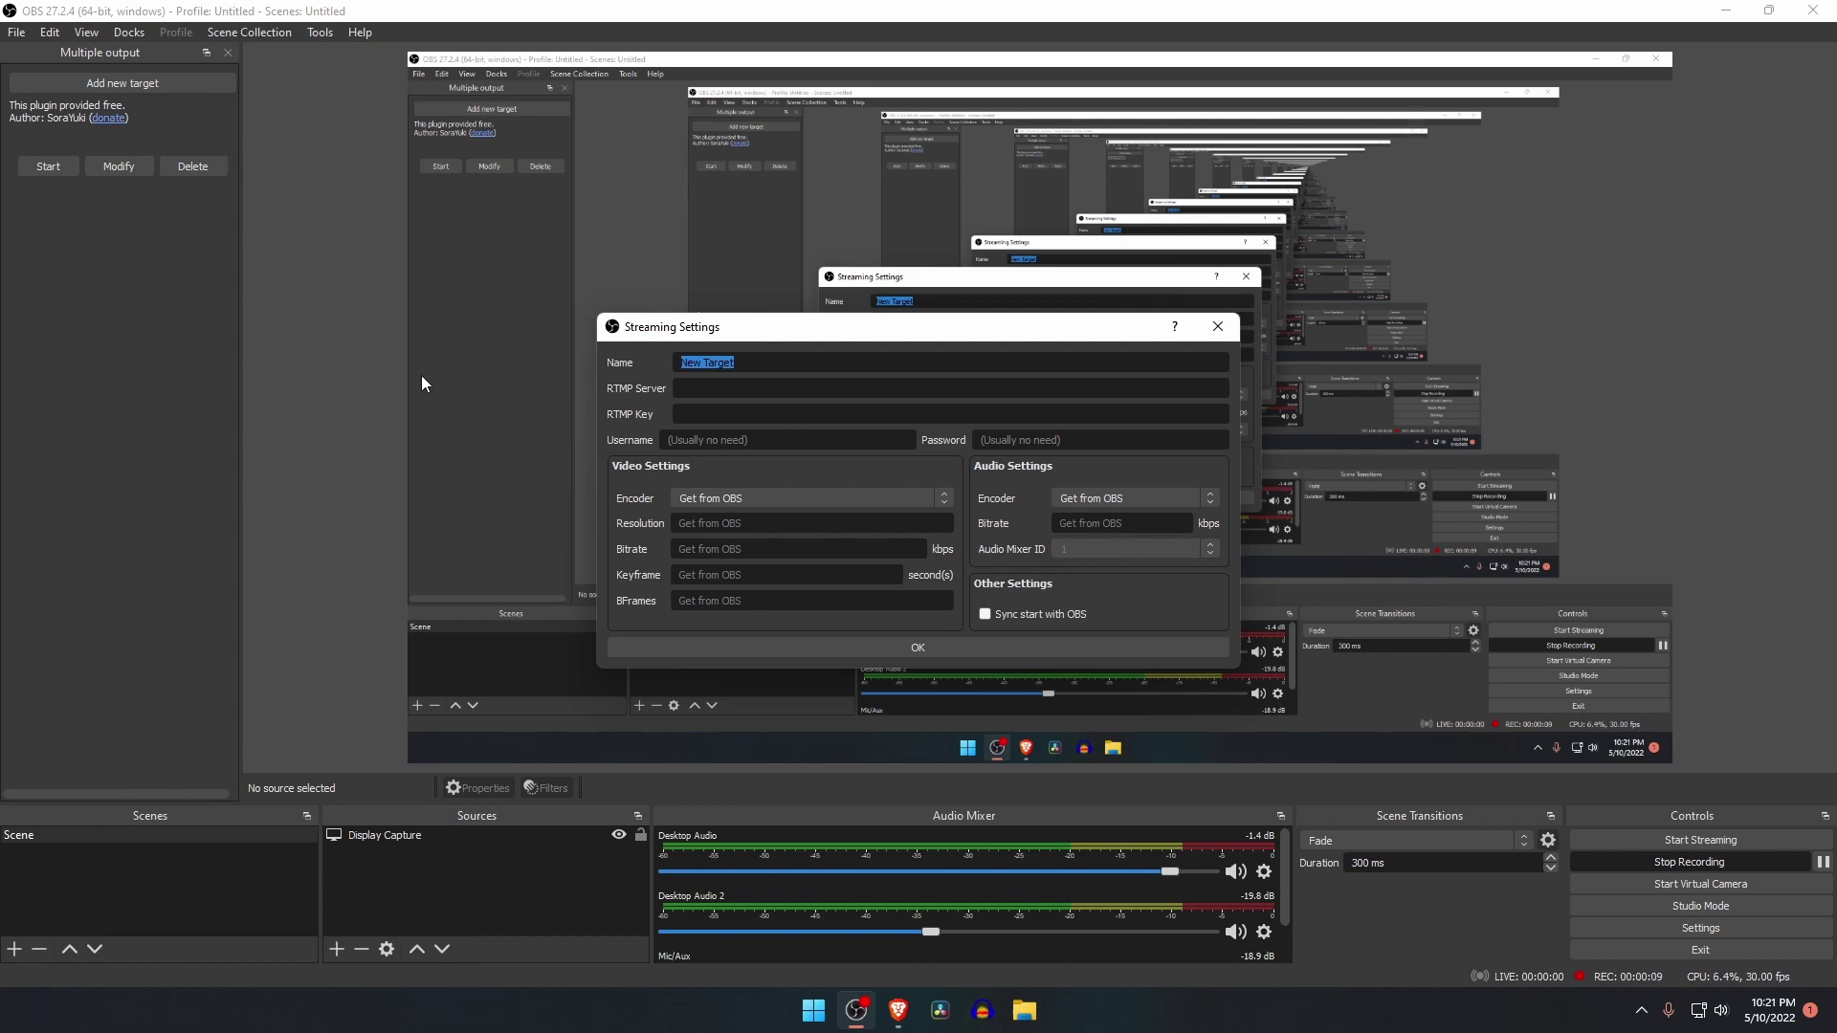
pyautogui.write('Facebook')
# Open facebook.com in a new tab and go to the PRO WARRIORS GAMING page's live dashboard
pyautogui.click(898, 1011)
pyautogui.hotkey('ctrl', 't')
pyautogui.write('face')
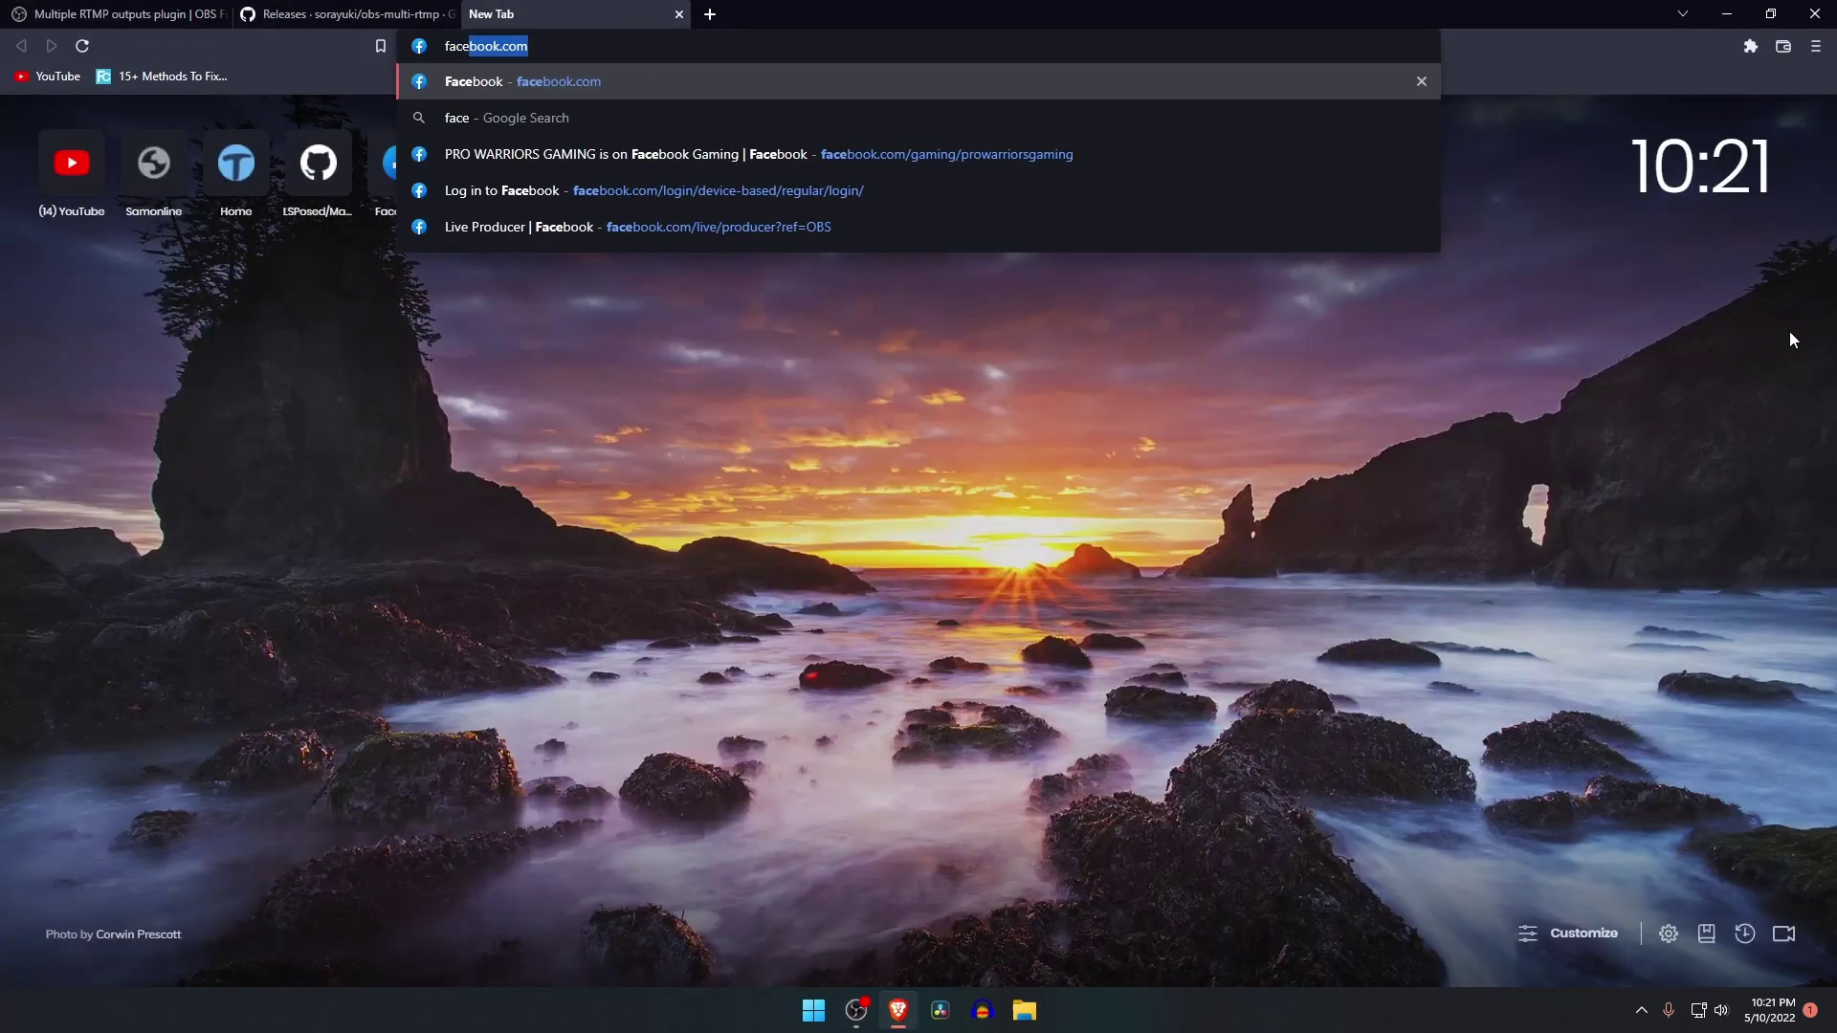
pyautogui.press('Return')
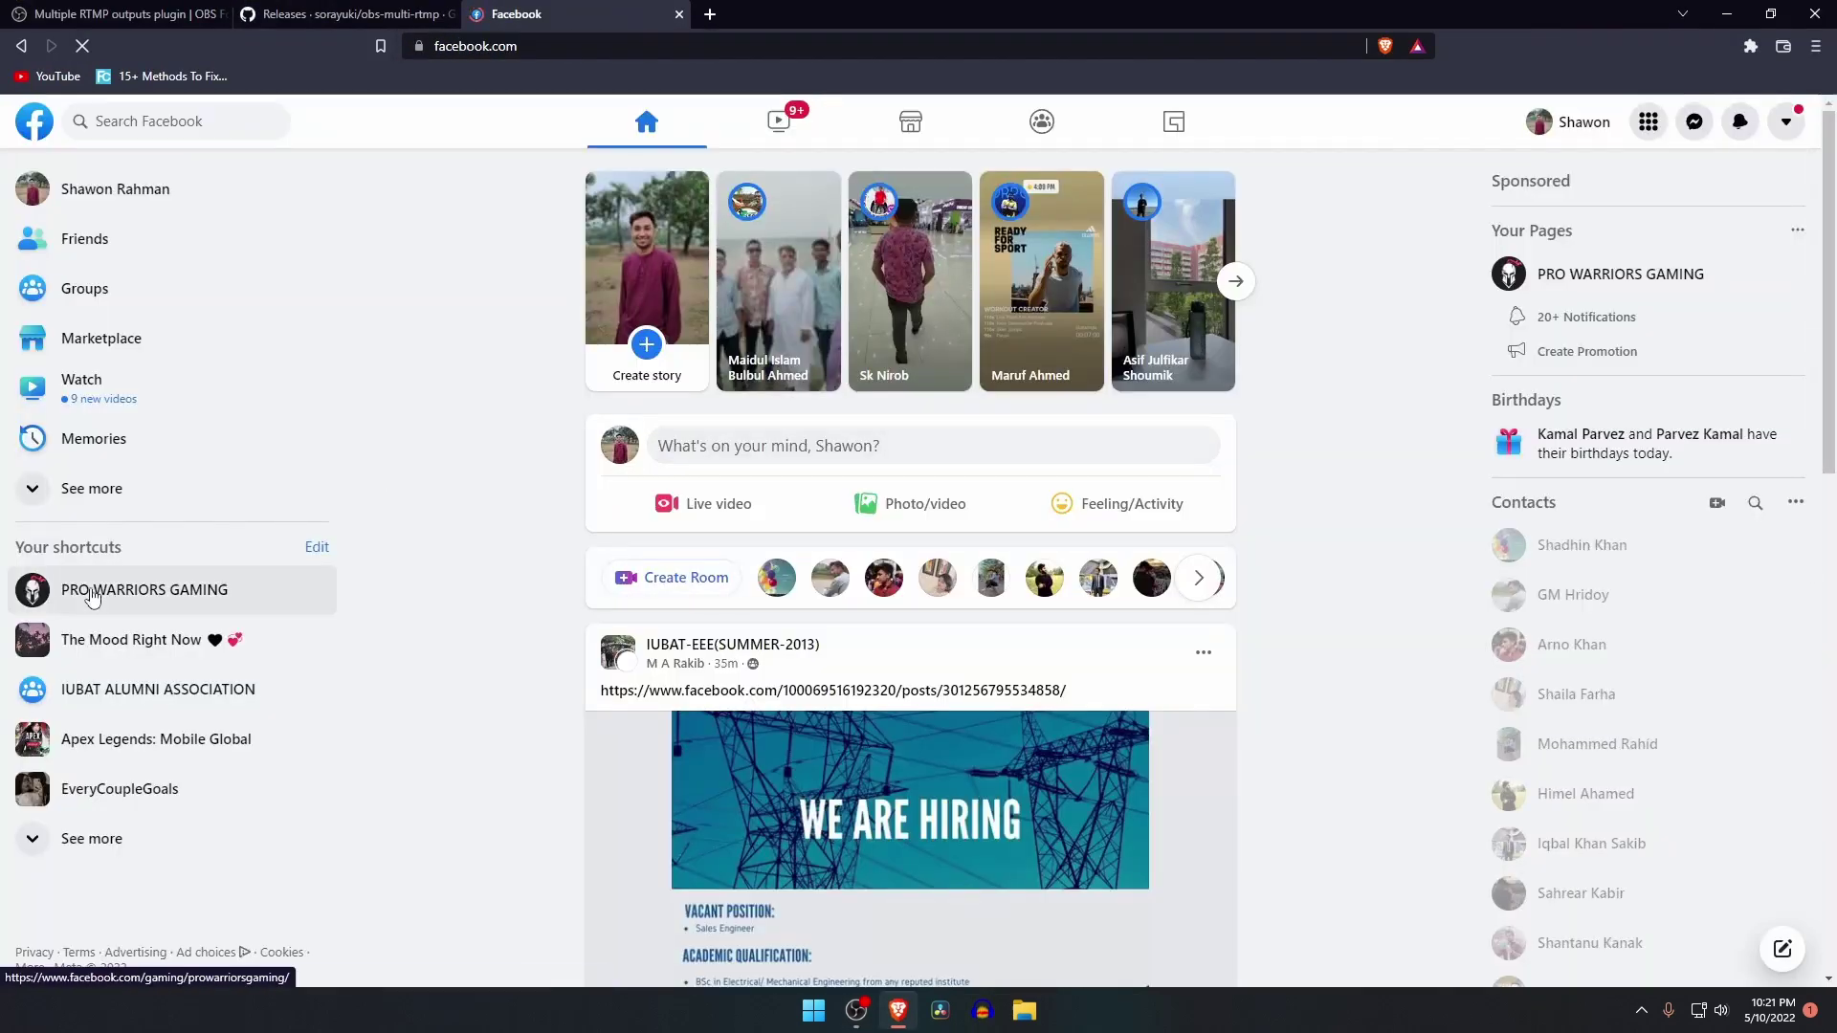
pyautogui.click(92, 597)
pyautogui.click(169, 706)
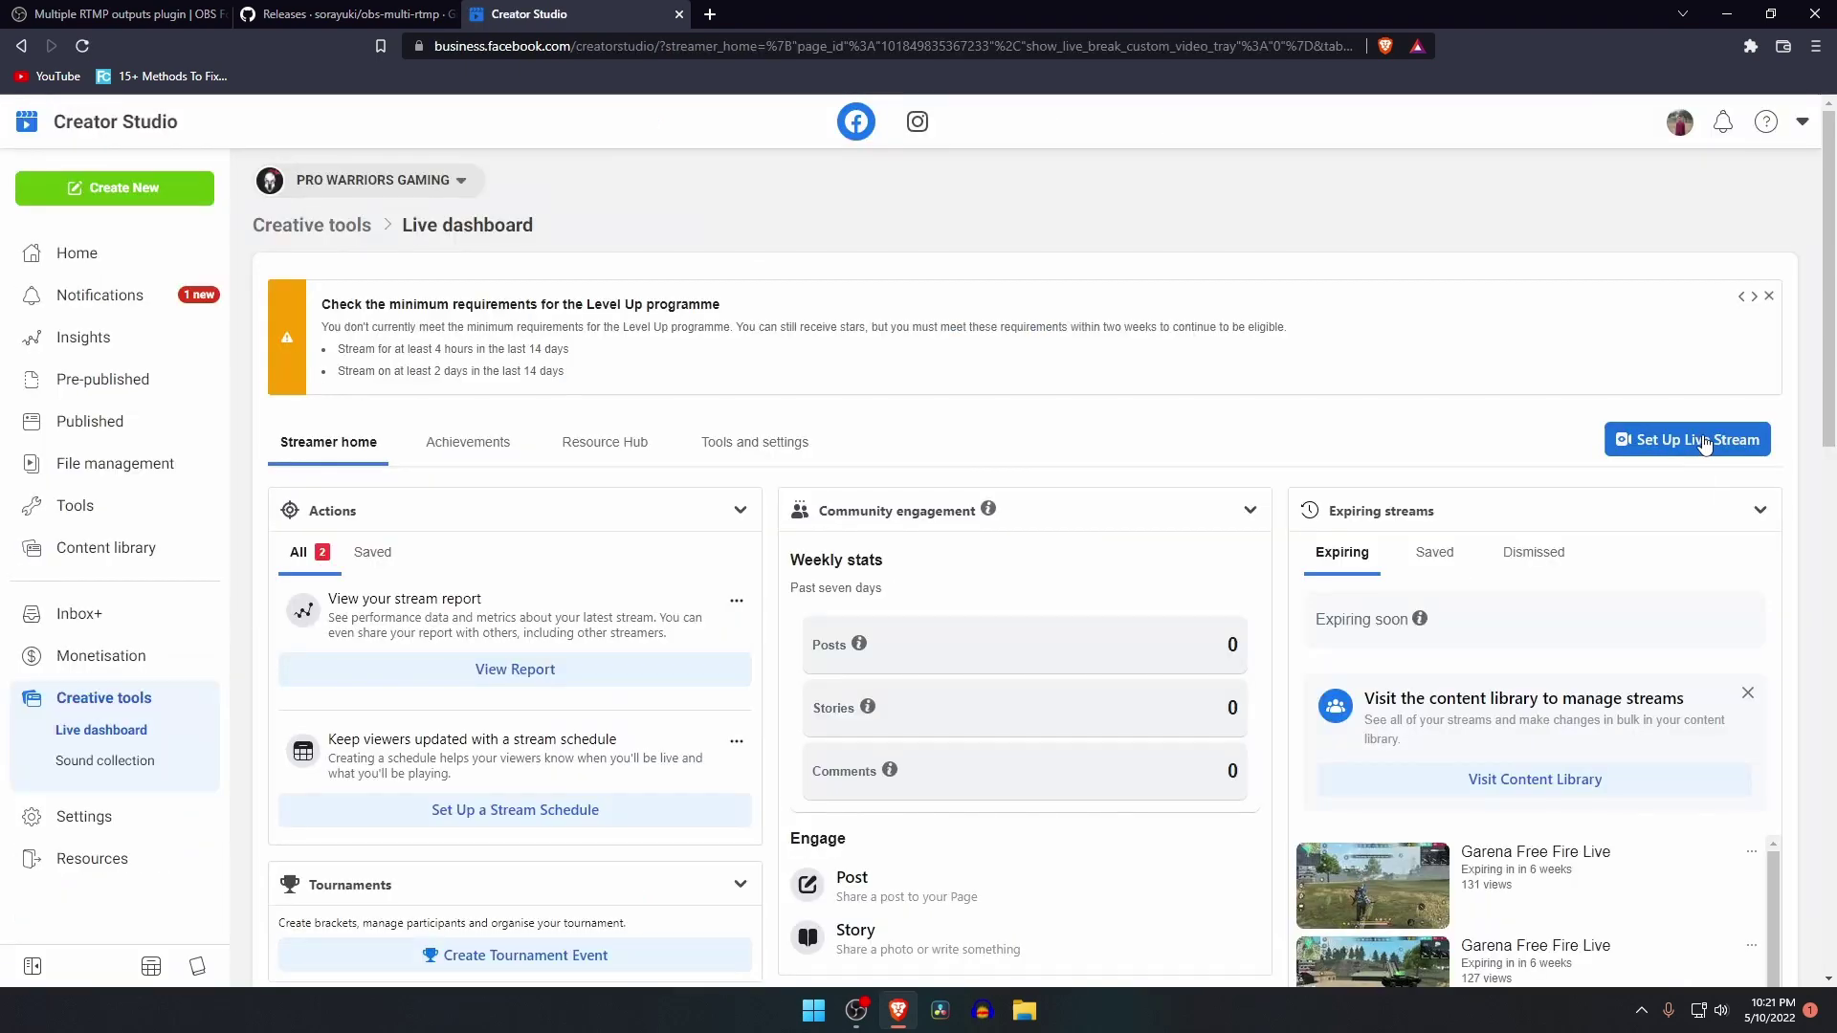
# Set up a go-live-now stream and copy its server URL rtmps://live-api-s.facebook.com:443/rtmp/ into OBS
pyautogui.click(1704, 440)
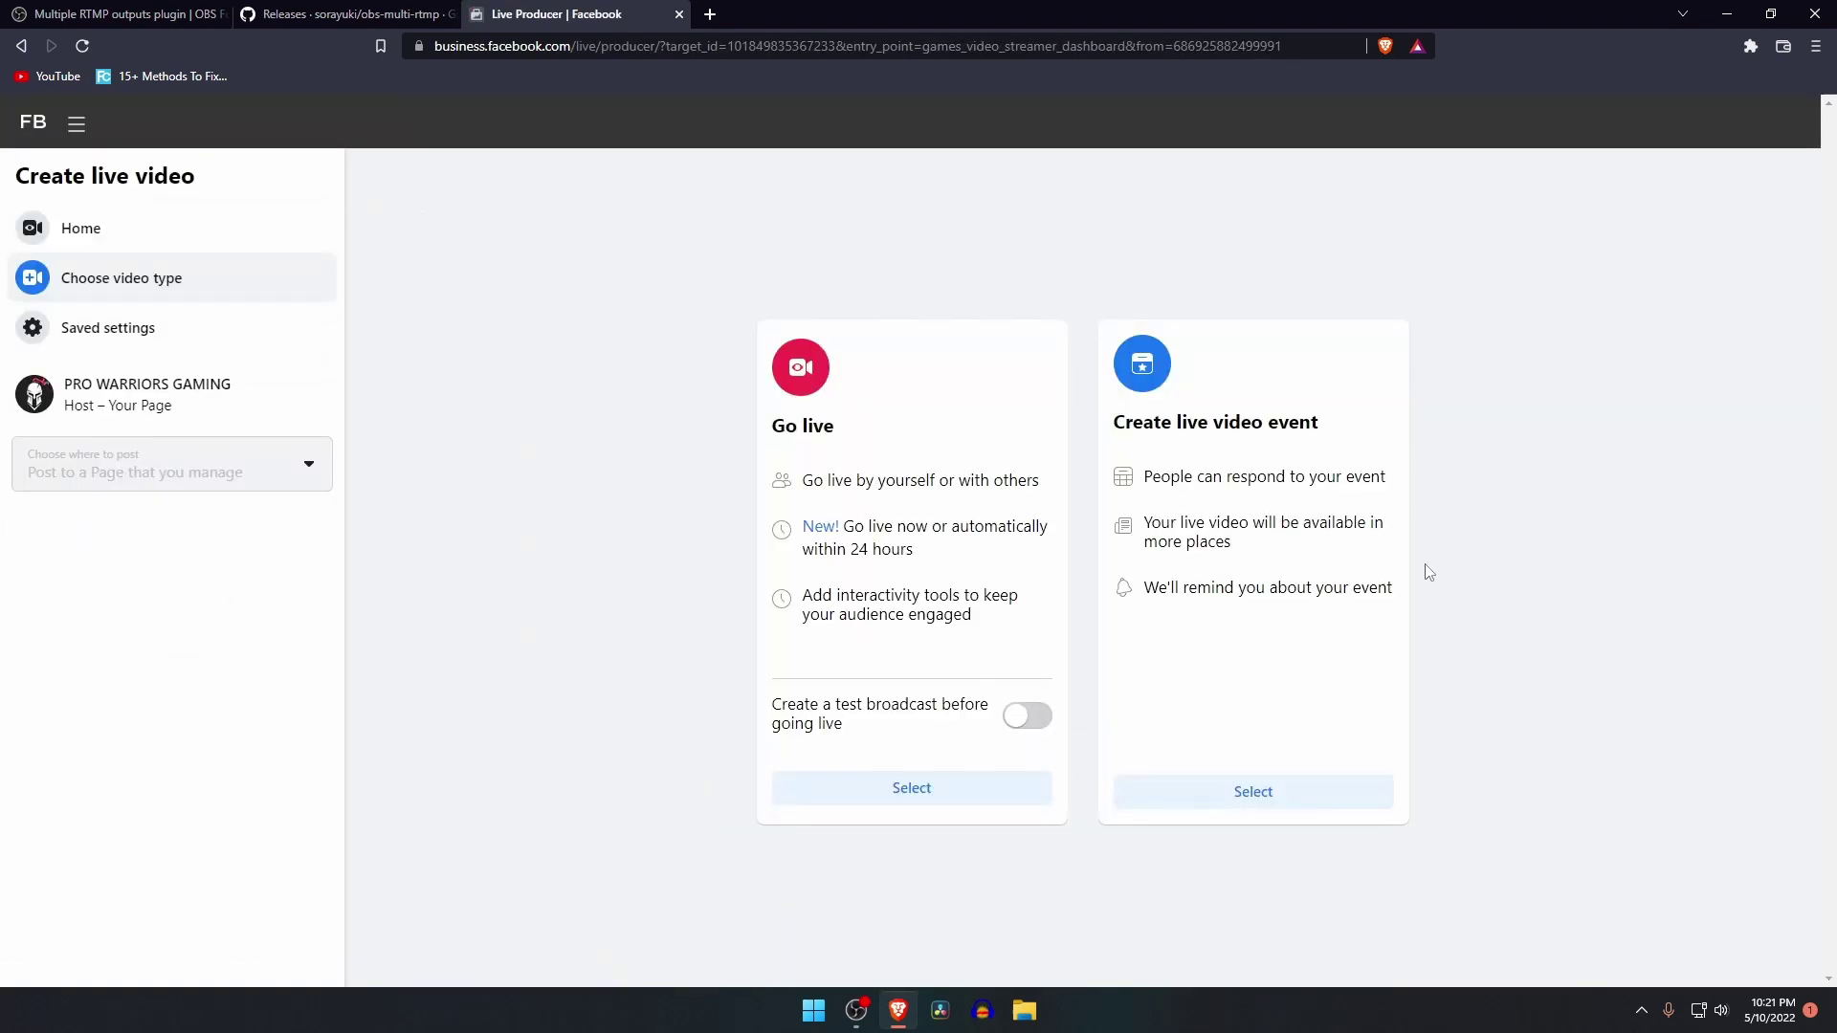
pyautogui.click(933, 812)
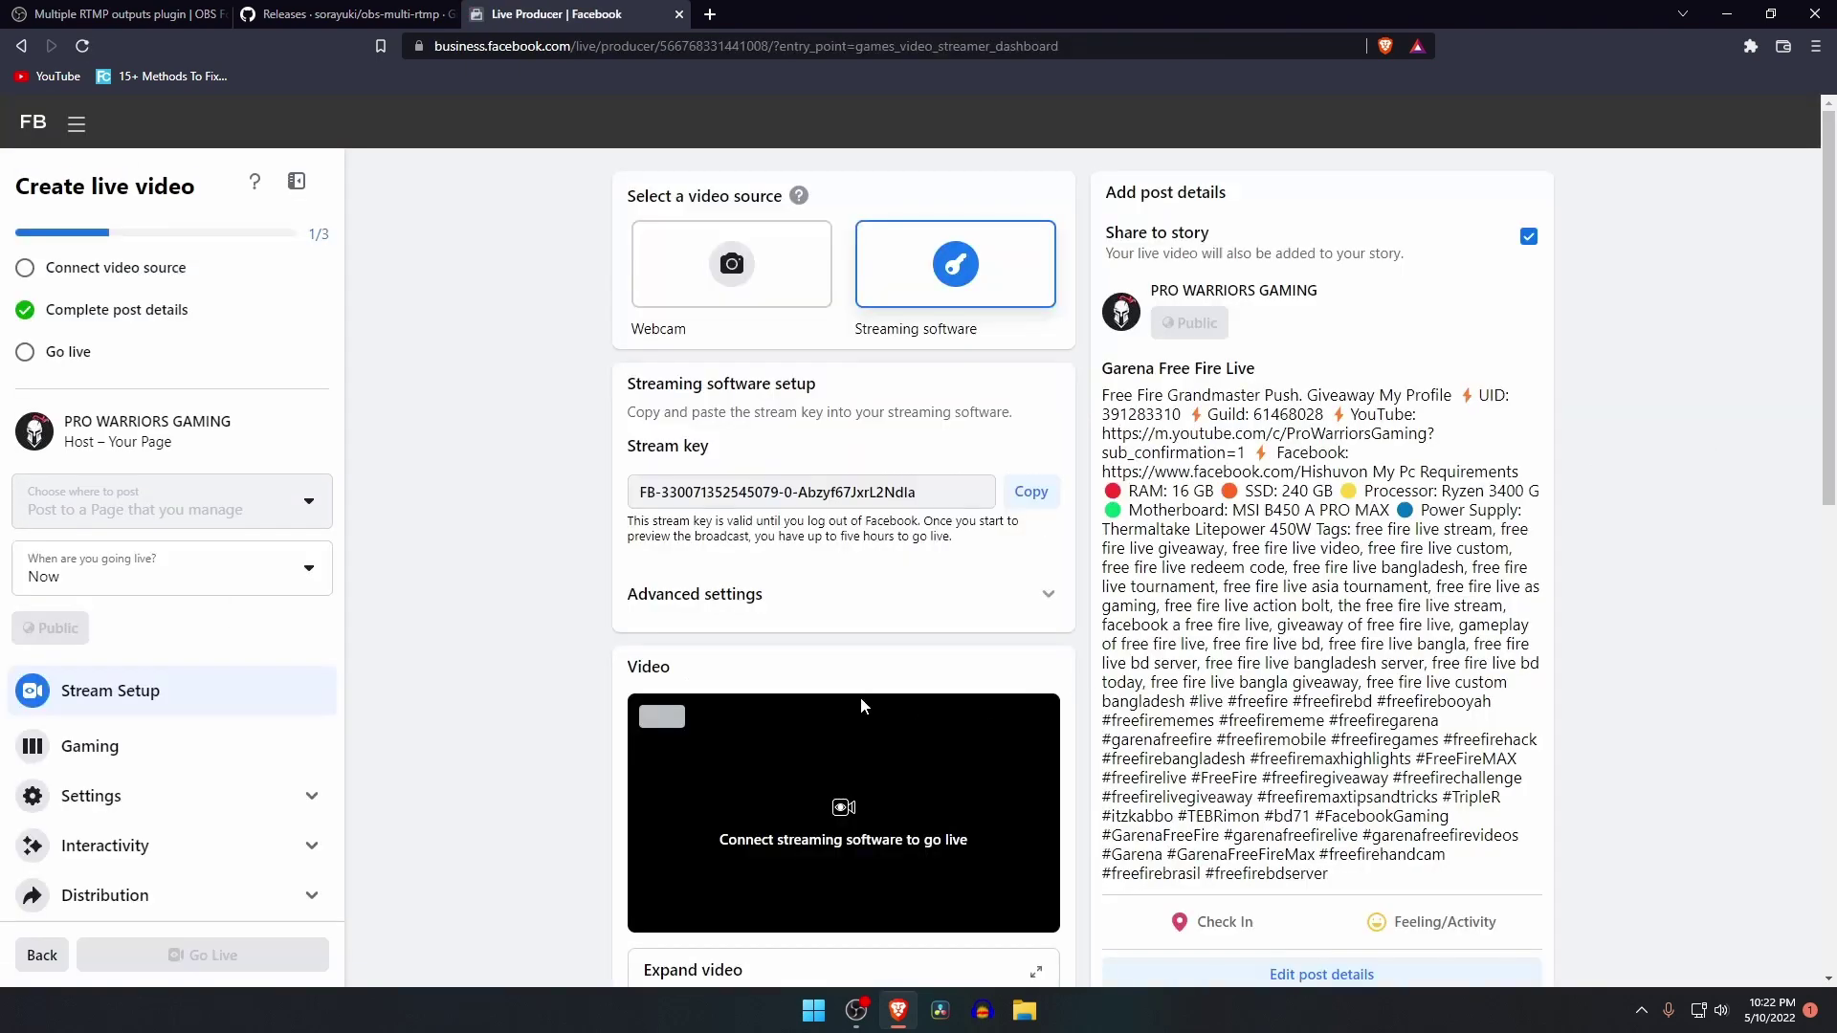
pyautogui.click(749, 613)
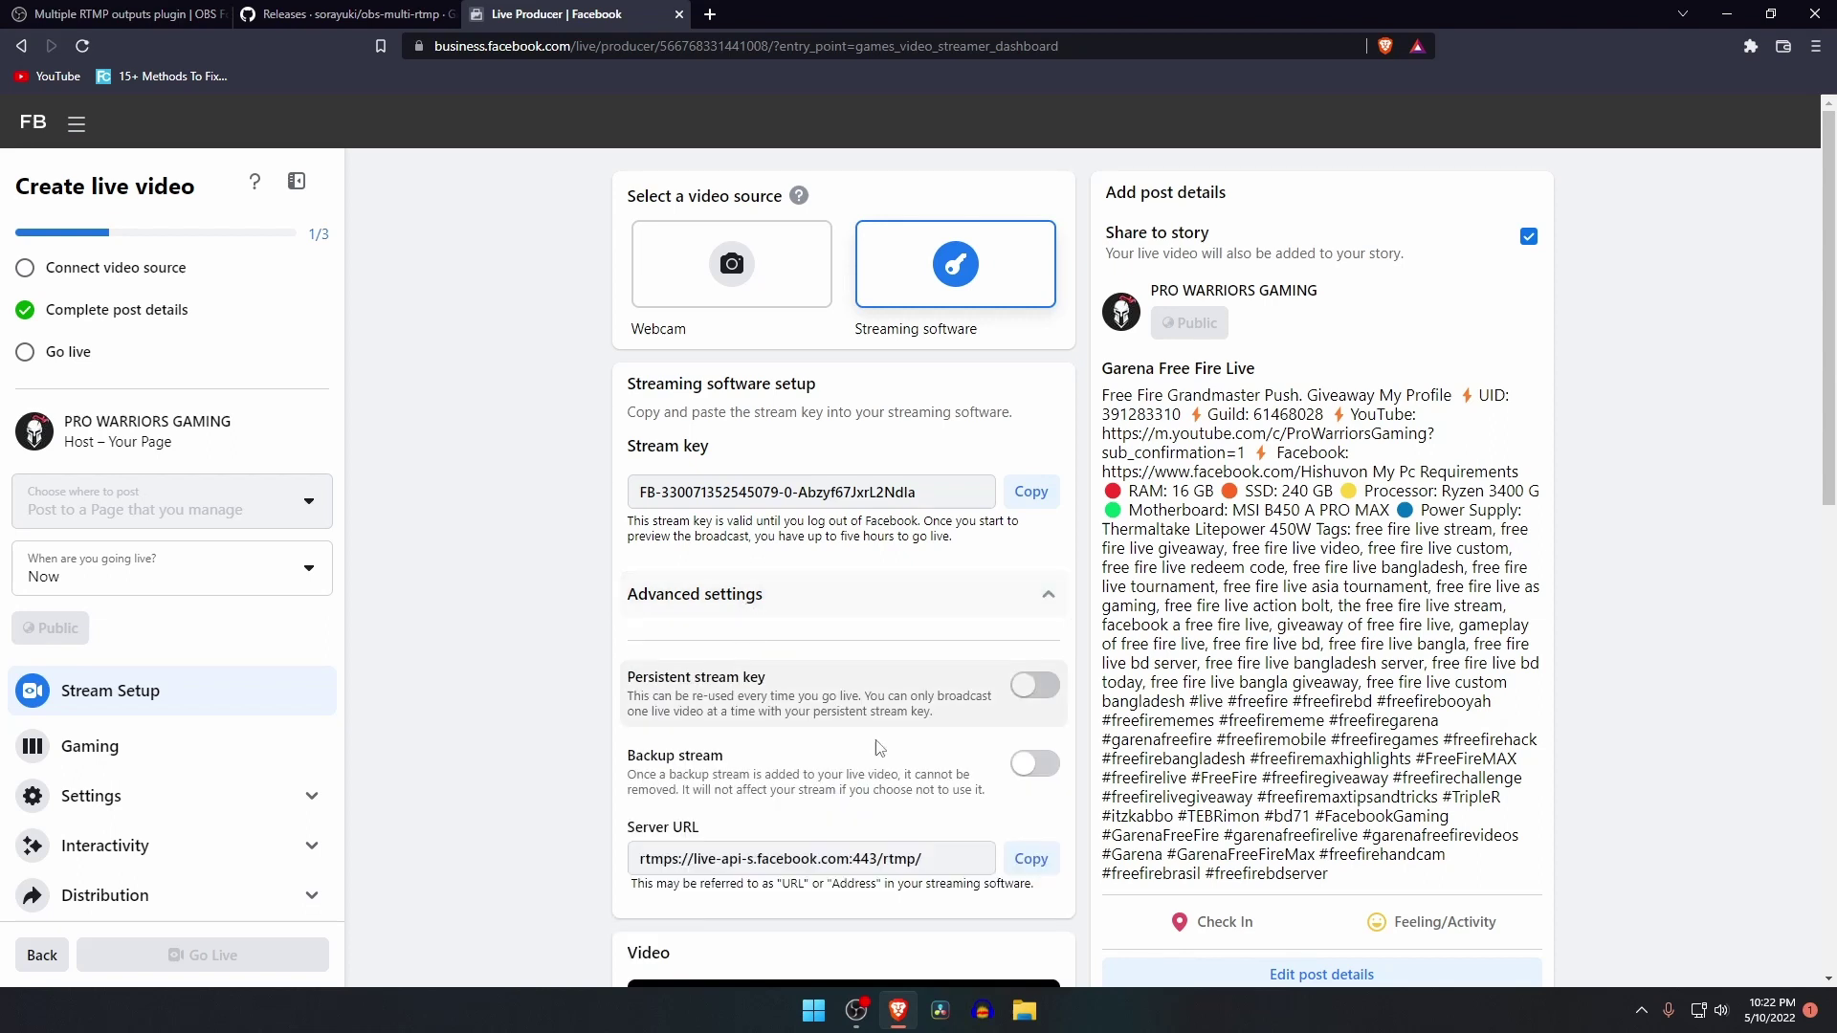
pyautogui.click(1031, 859)
pyautogui.click(868, 1022)
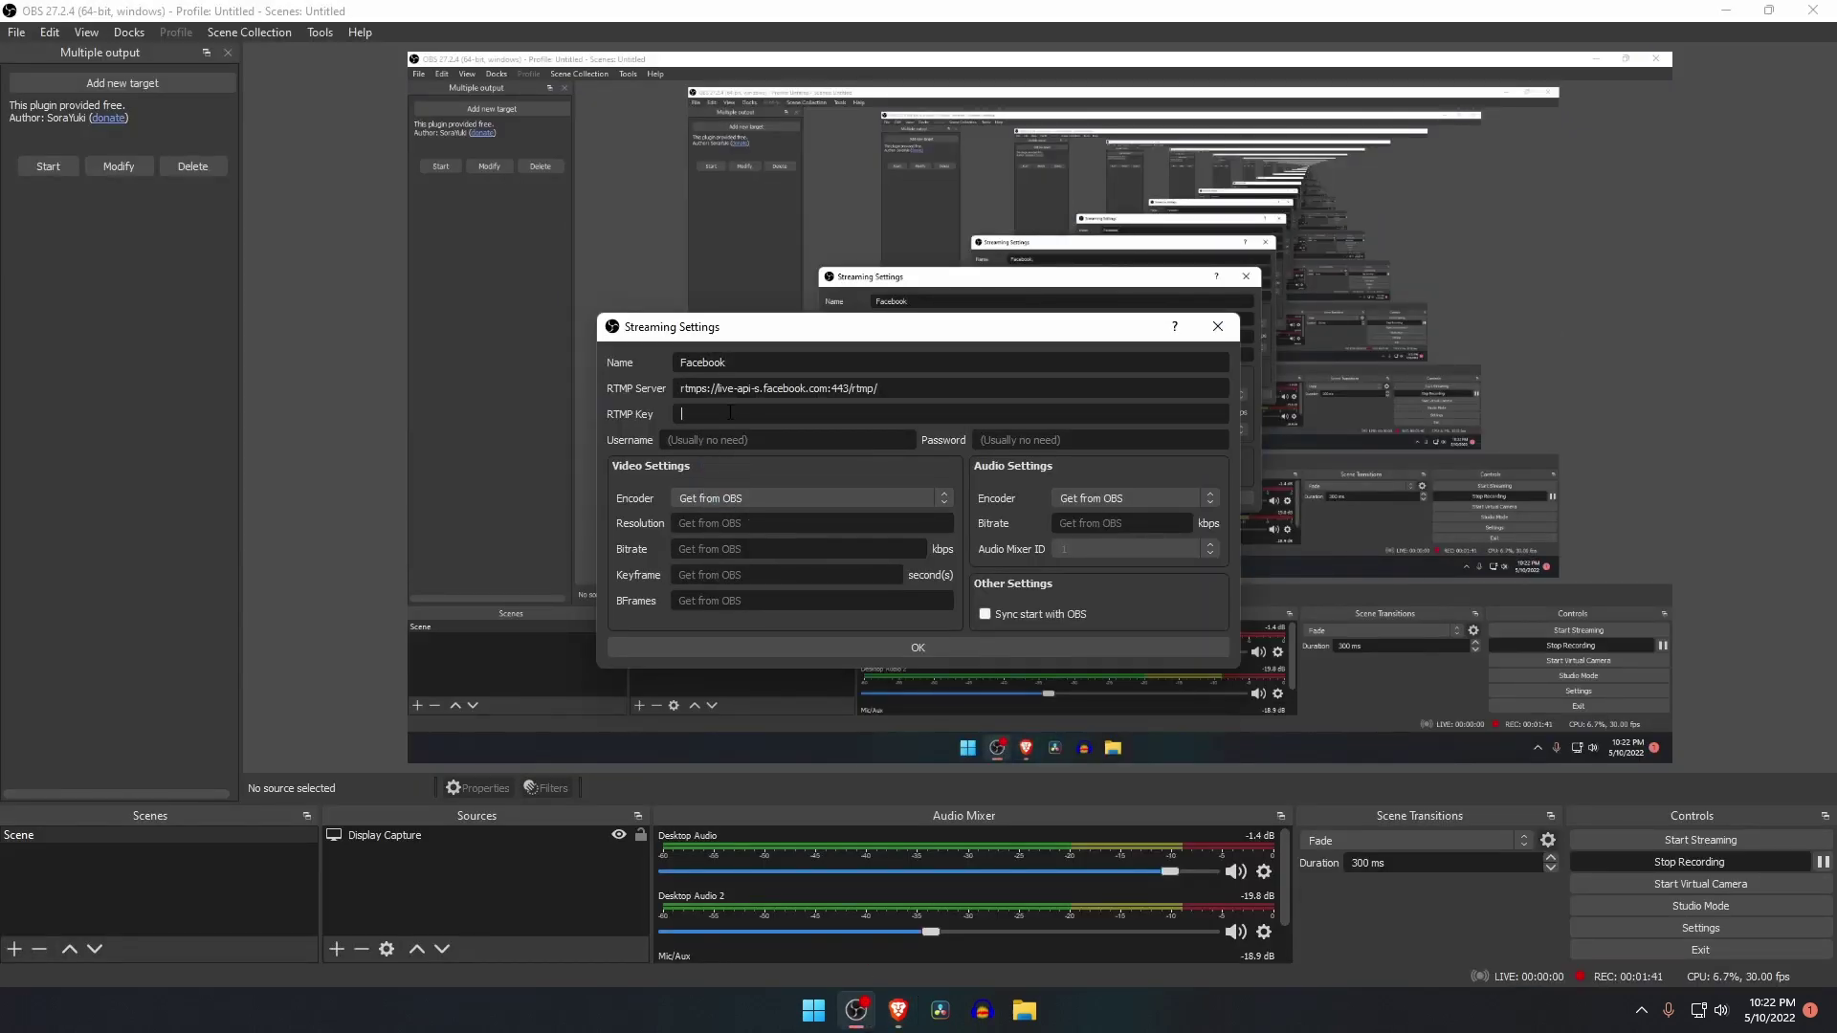
# Copy the Facebook stream key and paste it into the target's RTMP Key field
pyautogui.click(897, 1011)
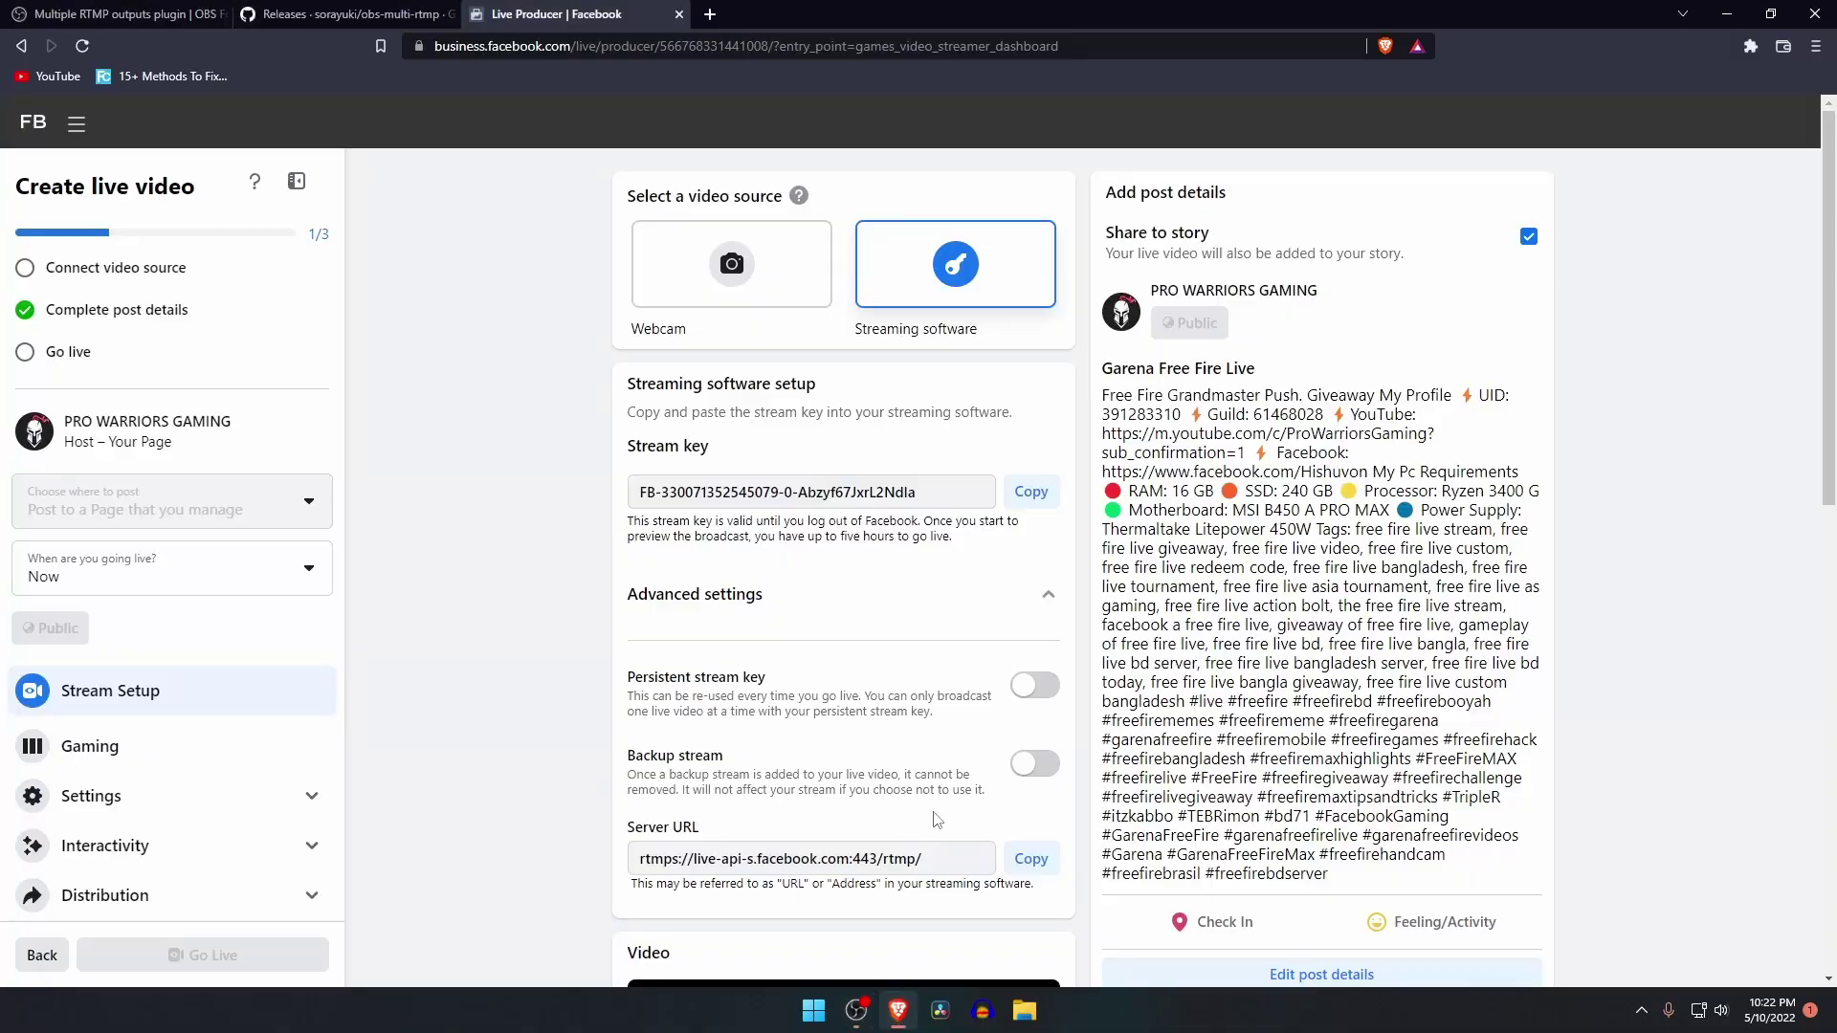
pyautogui.click(1025, 502)
pyautogui.click(856, 1010)
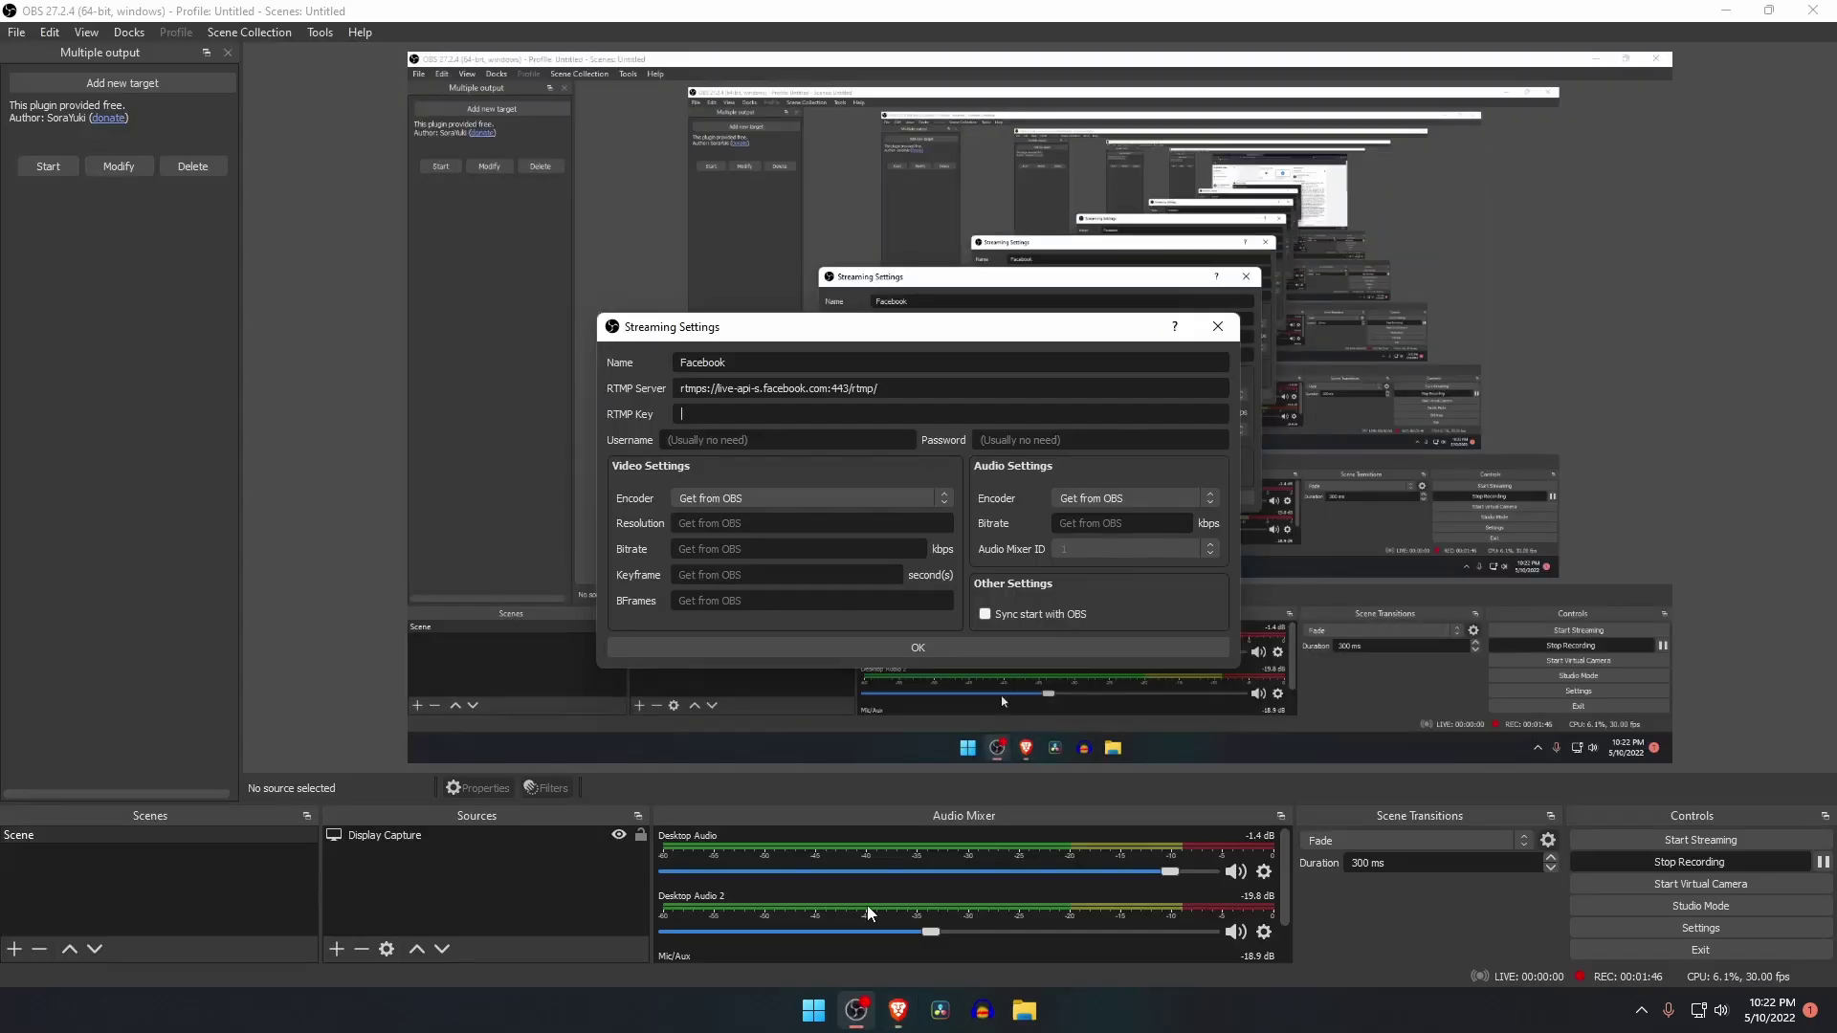
pyautogui.rightClick(734, 413)
pyautogui.click(775, 517)
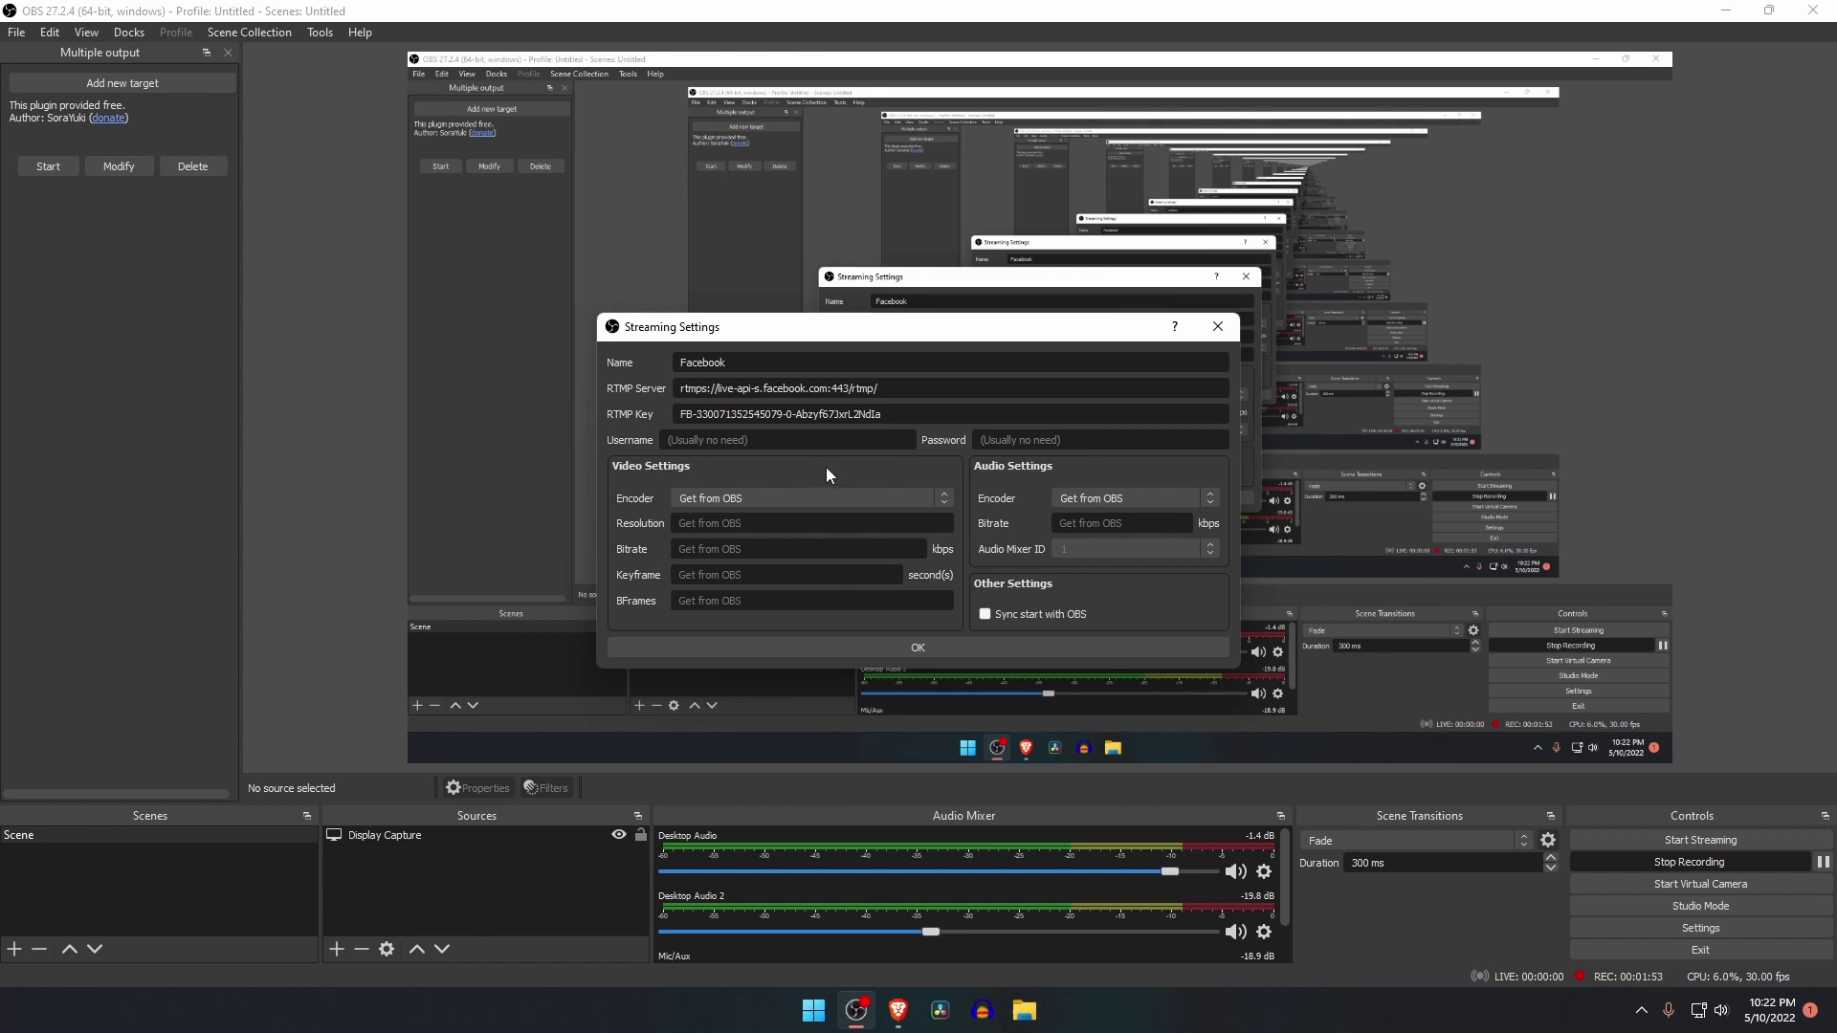
# Set the Facebook target's encoder to x264 with 720 resolution and save it
pyautogui.click(824, 499)
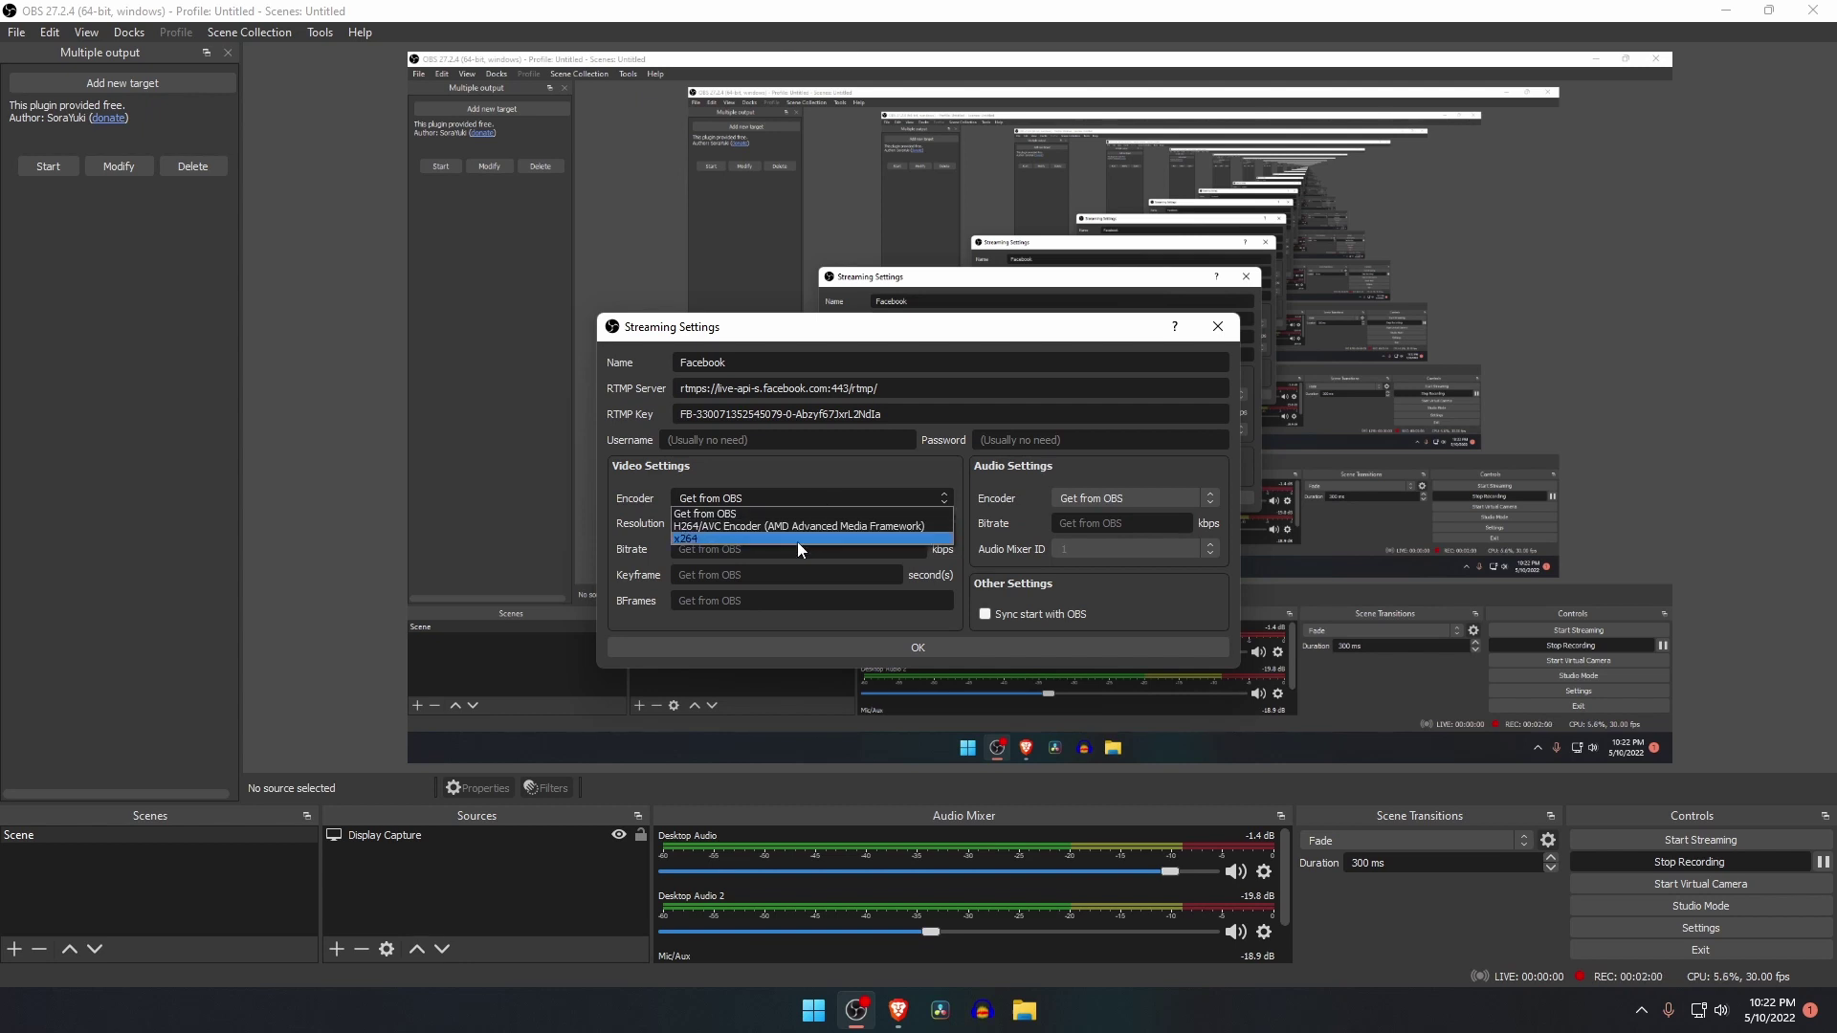
pyautogui.click(798, 539)
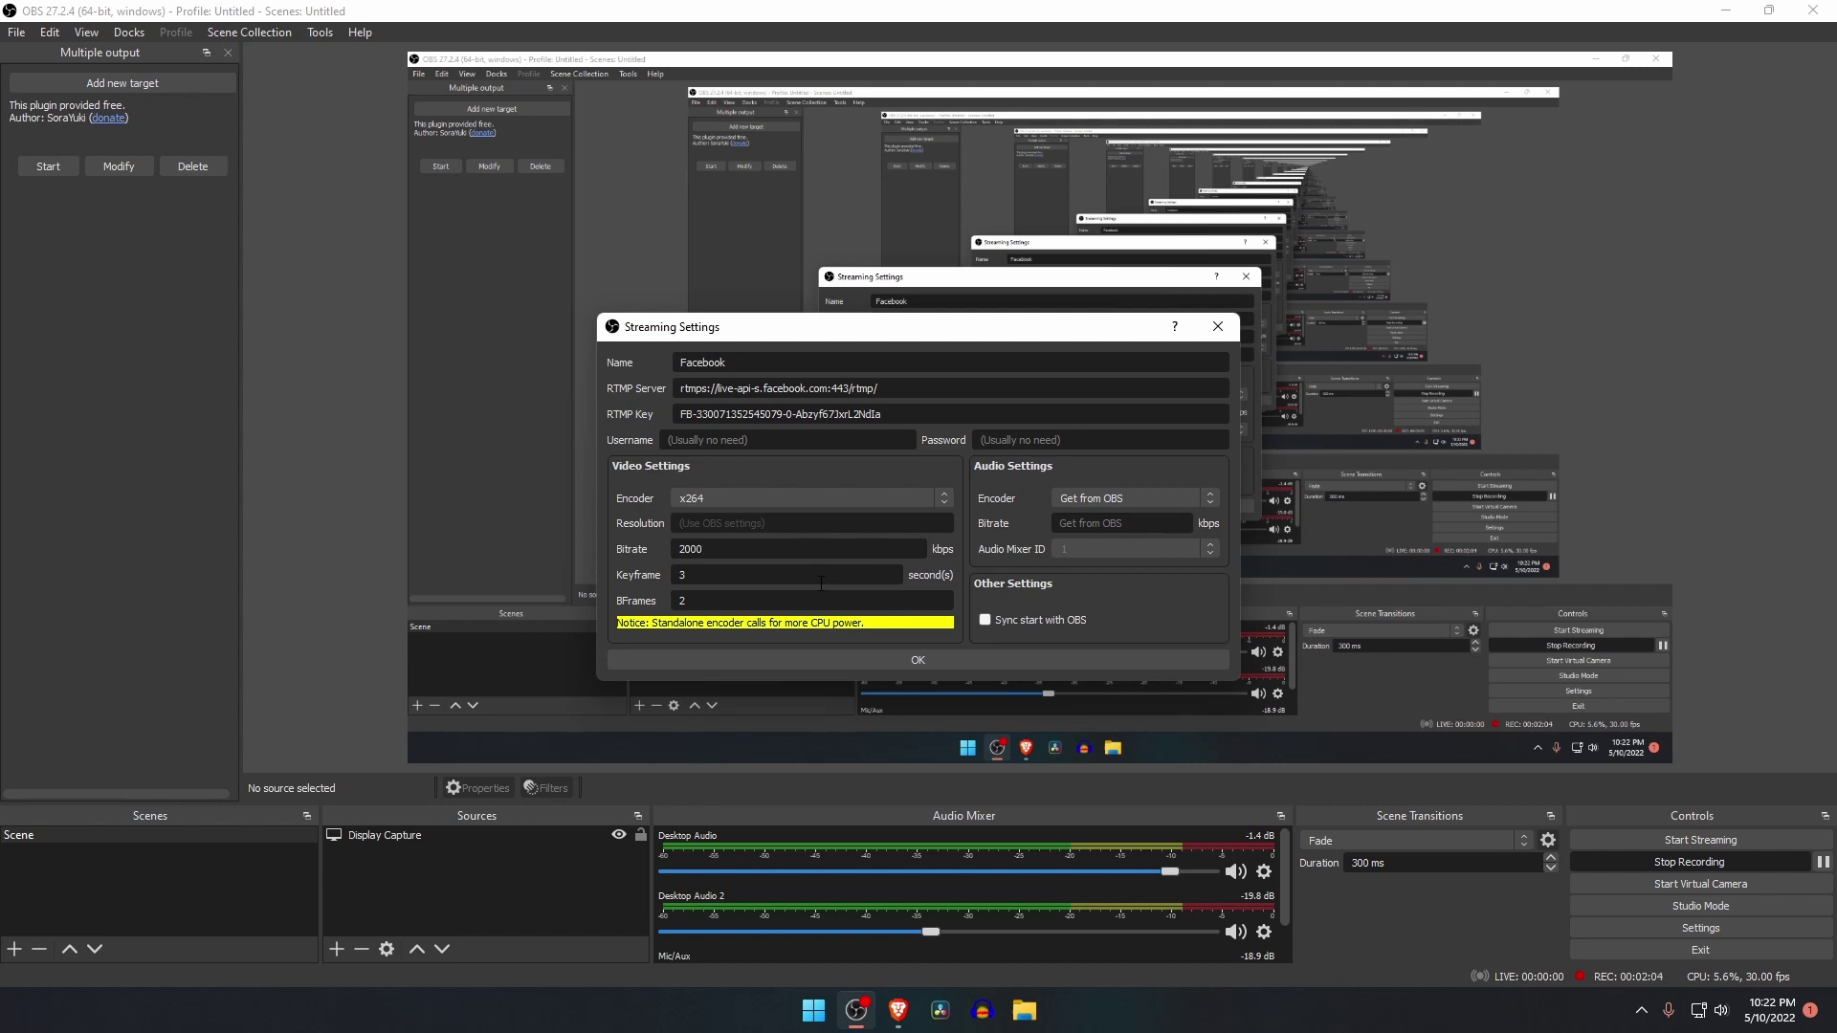
pyautogui.doubleClick(707, 549)
pyautogui.write('1080')
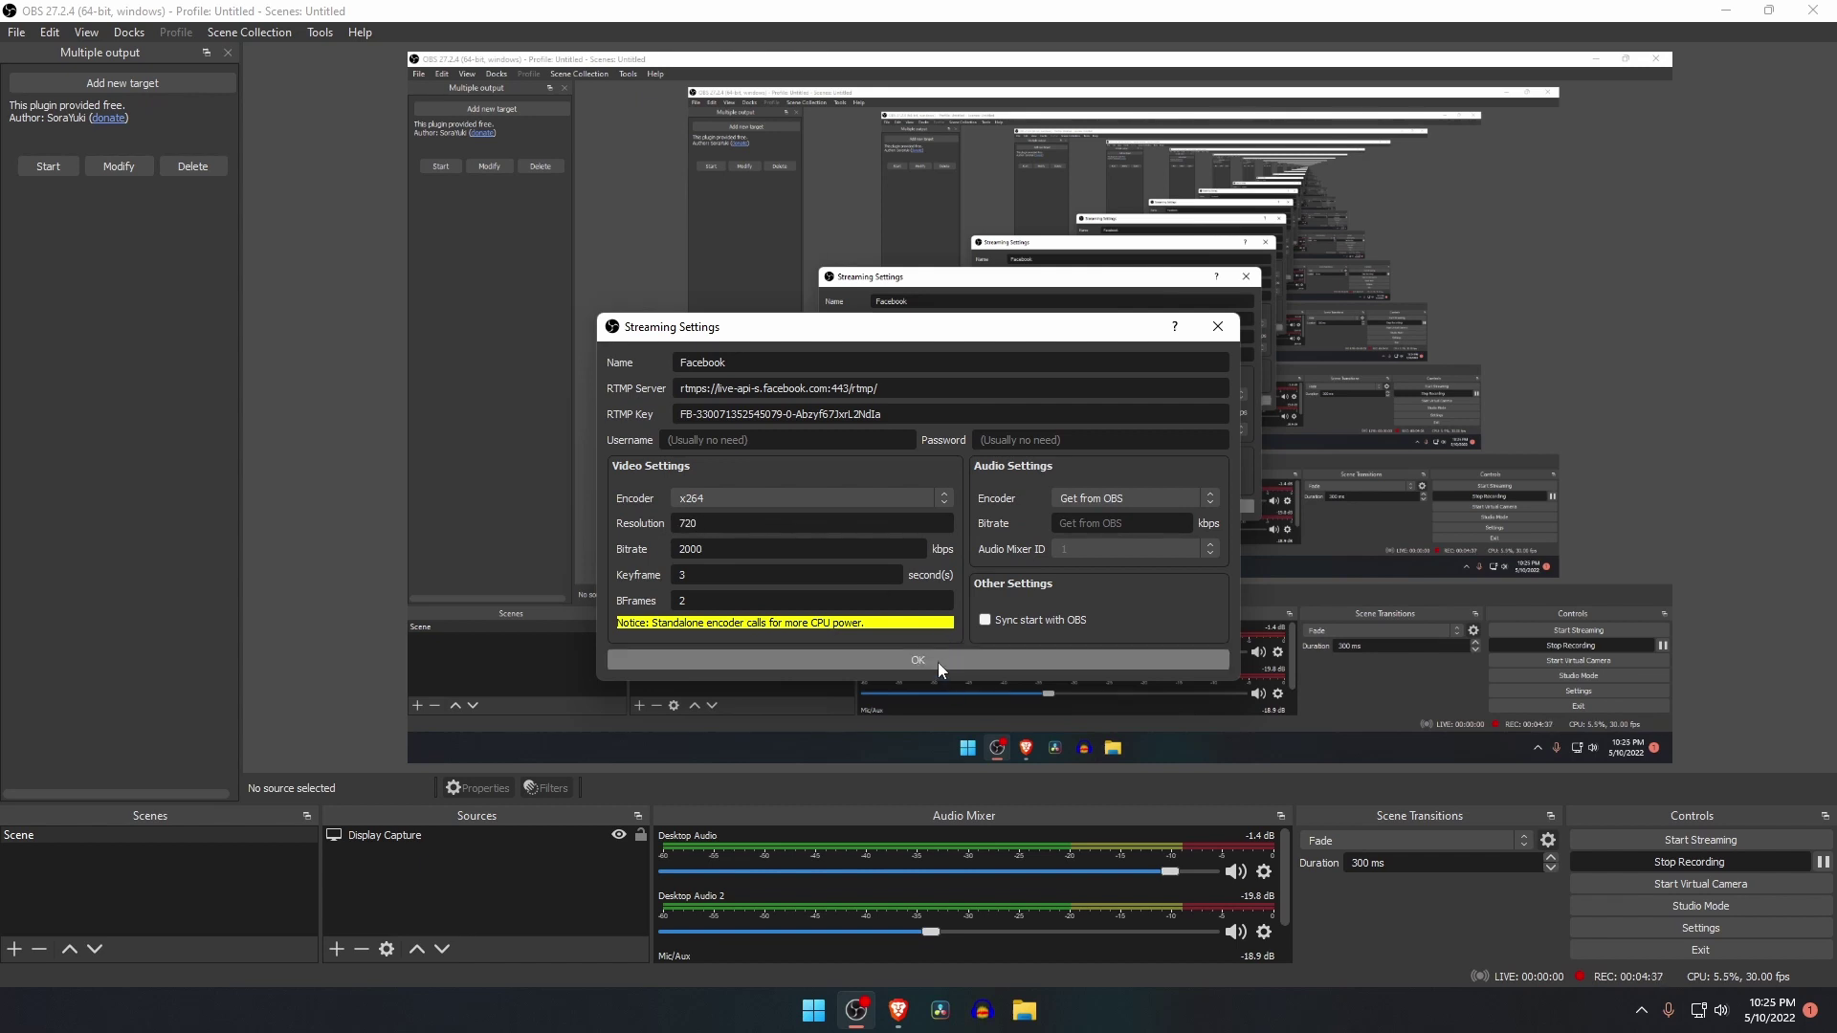
pyautogui.click(938, 663)
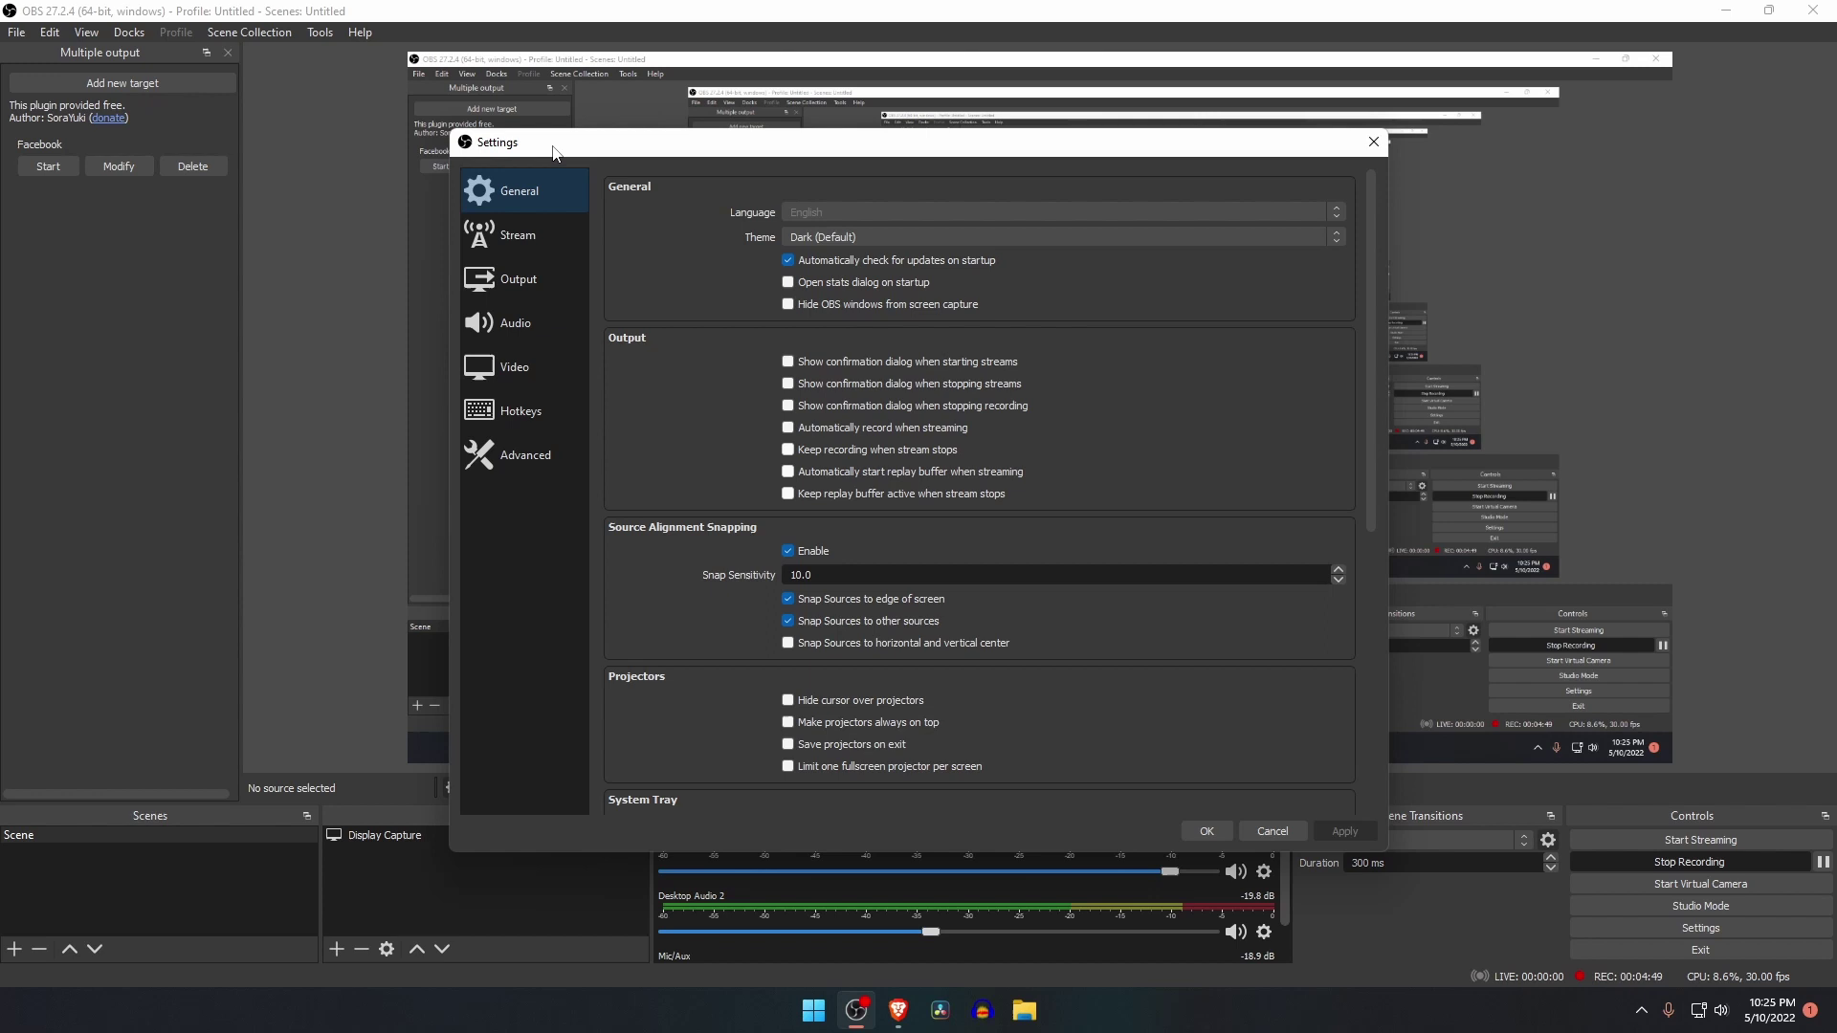
# Choose YouTube - RTMPS as the streaming service in OBS Stream settings
pyautogui.moveTo(553, 150); pyautogui.dragTo(500, 65)
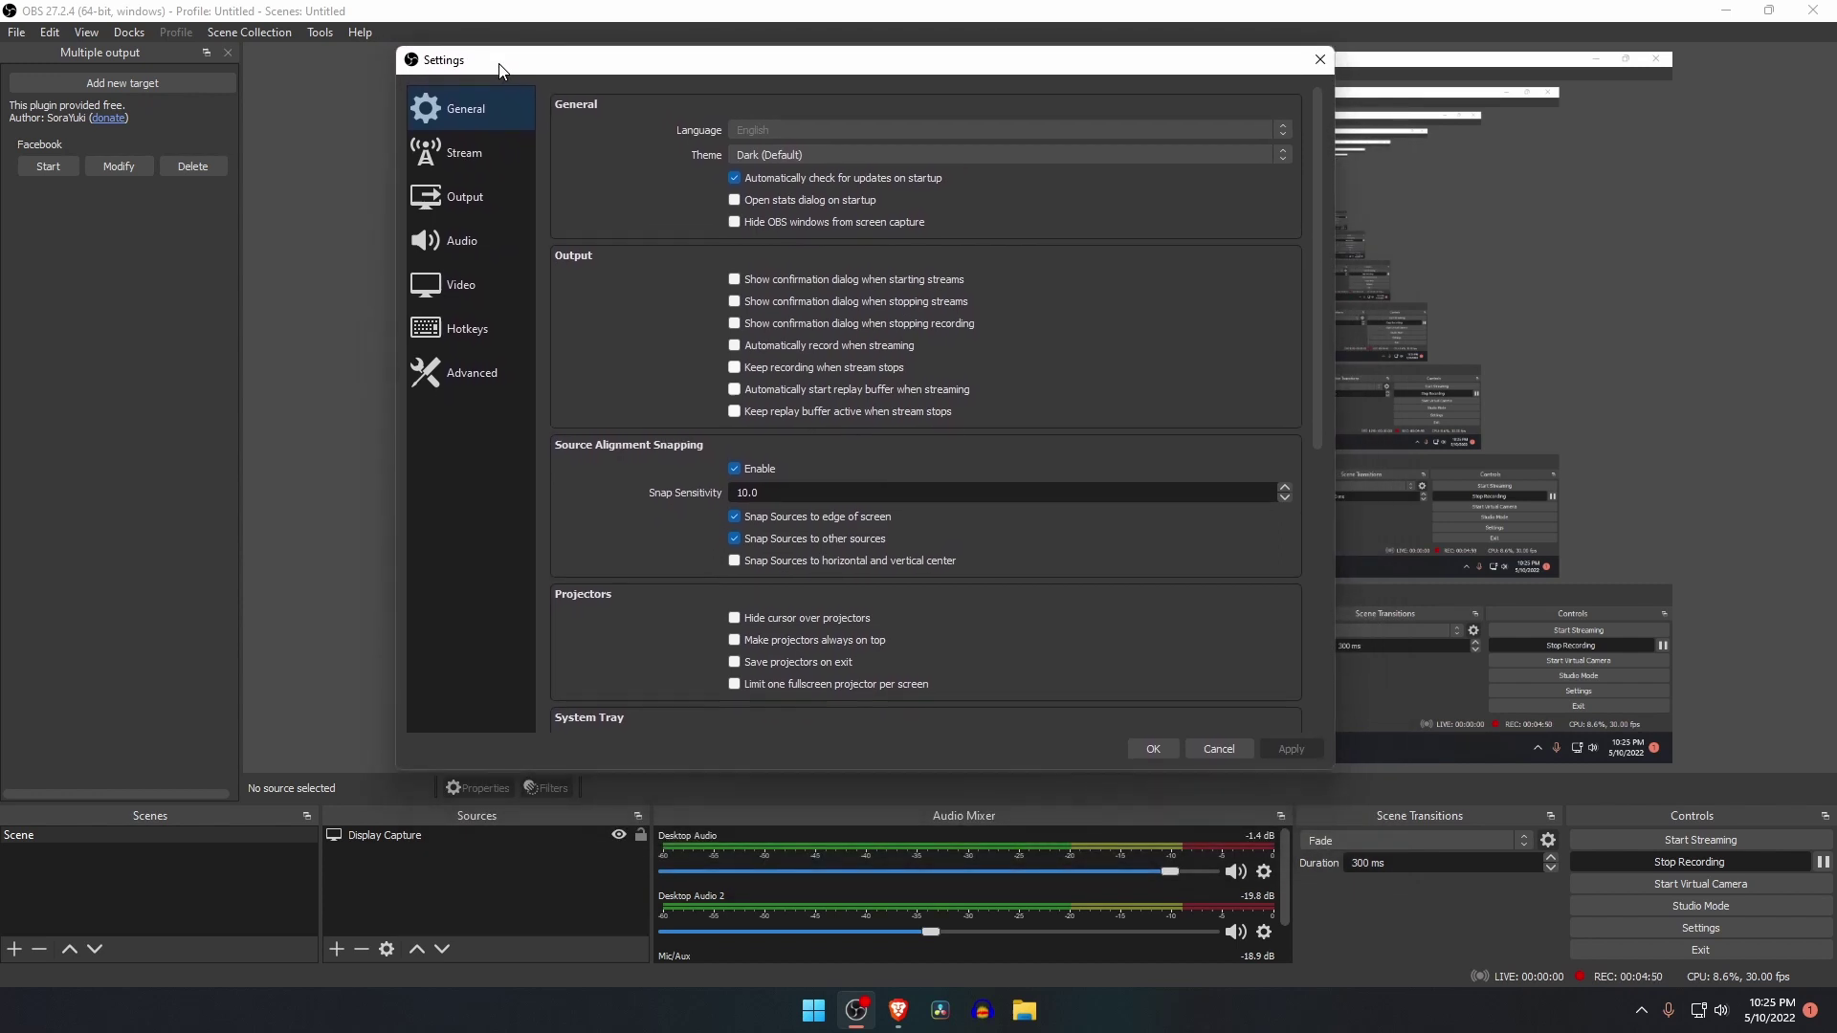
pyautogui.click(481, 155)
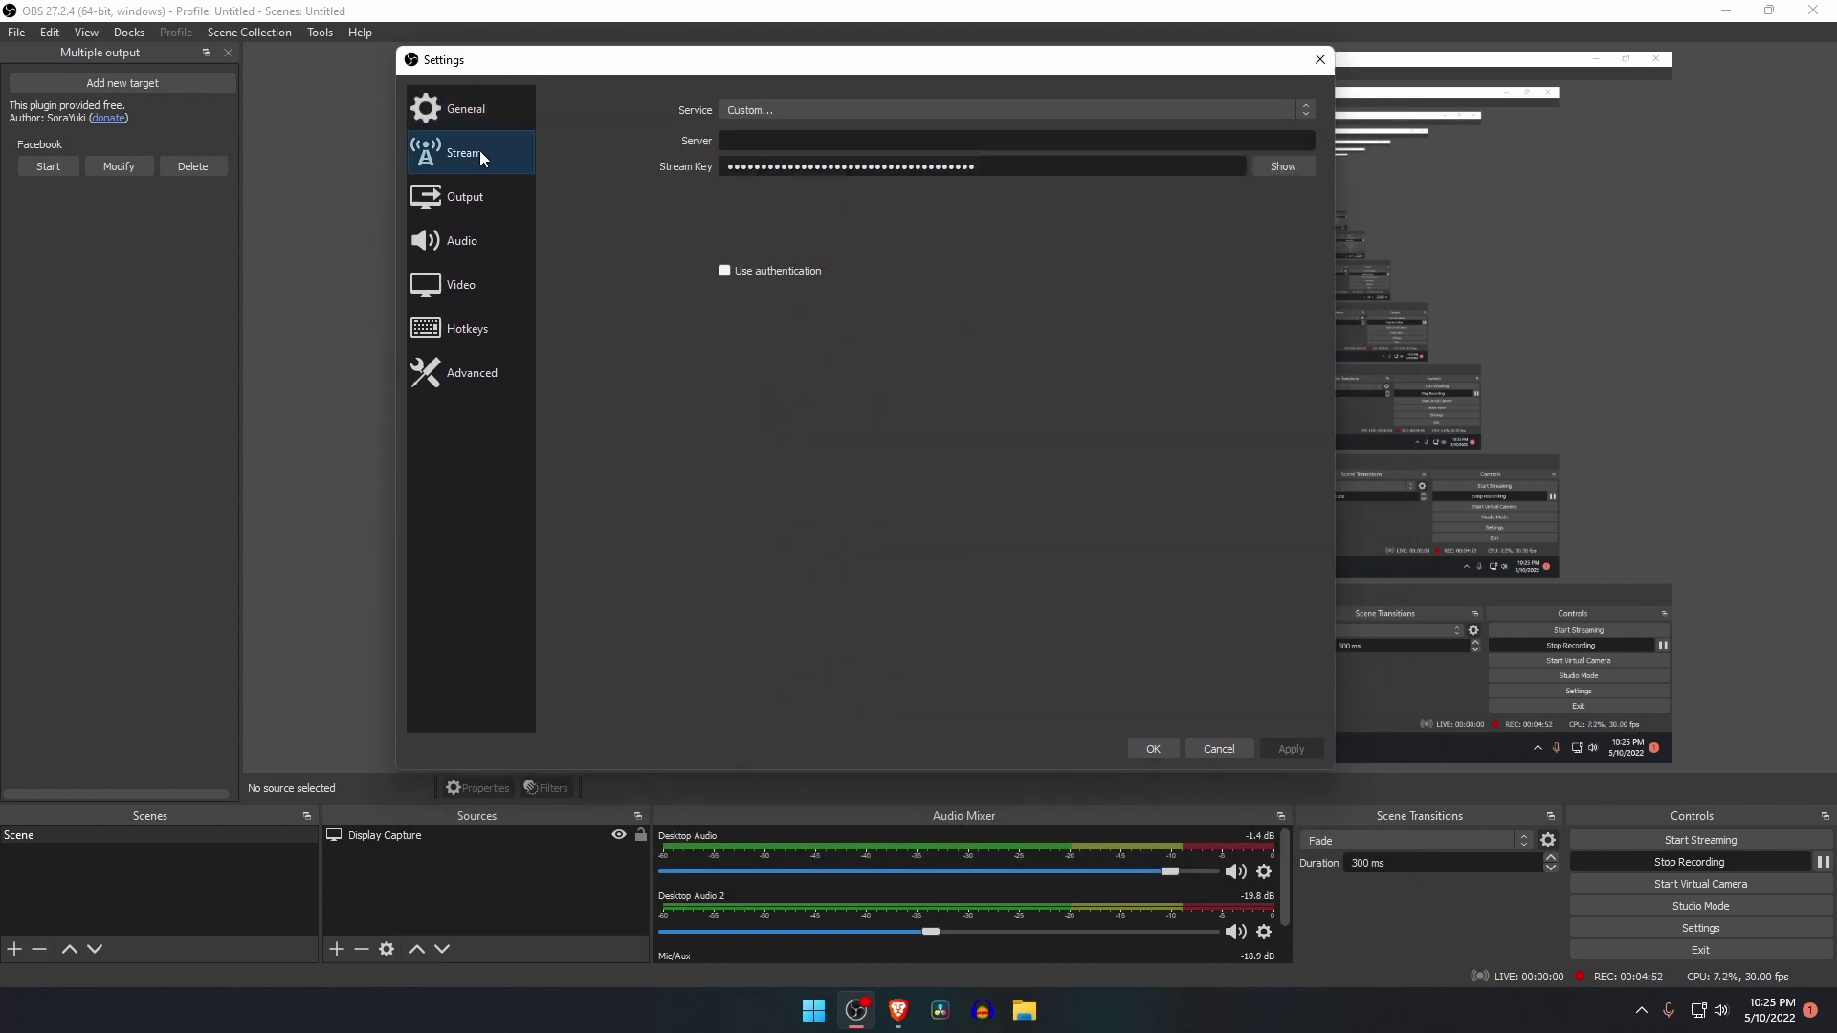
pyautogui.click(766, 107)
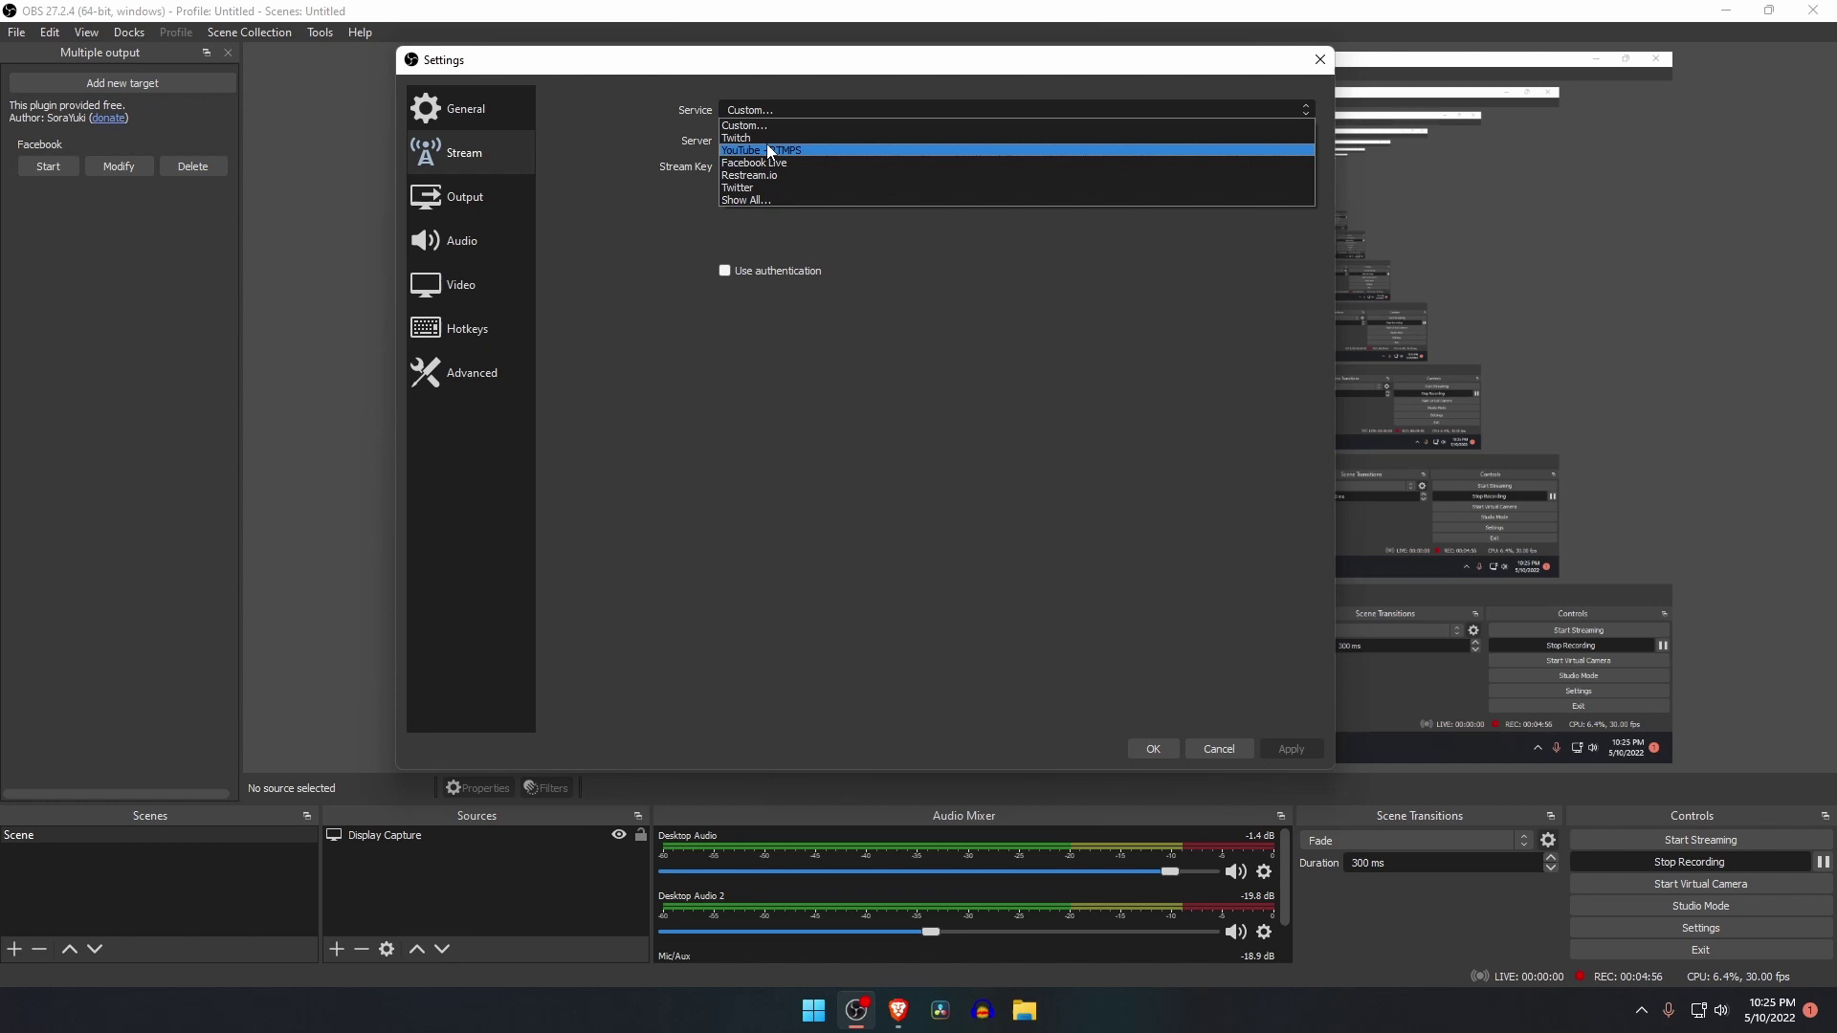
pyautogui.click(766, 150)
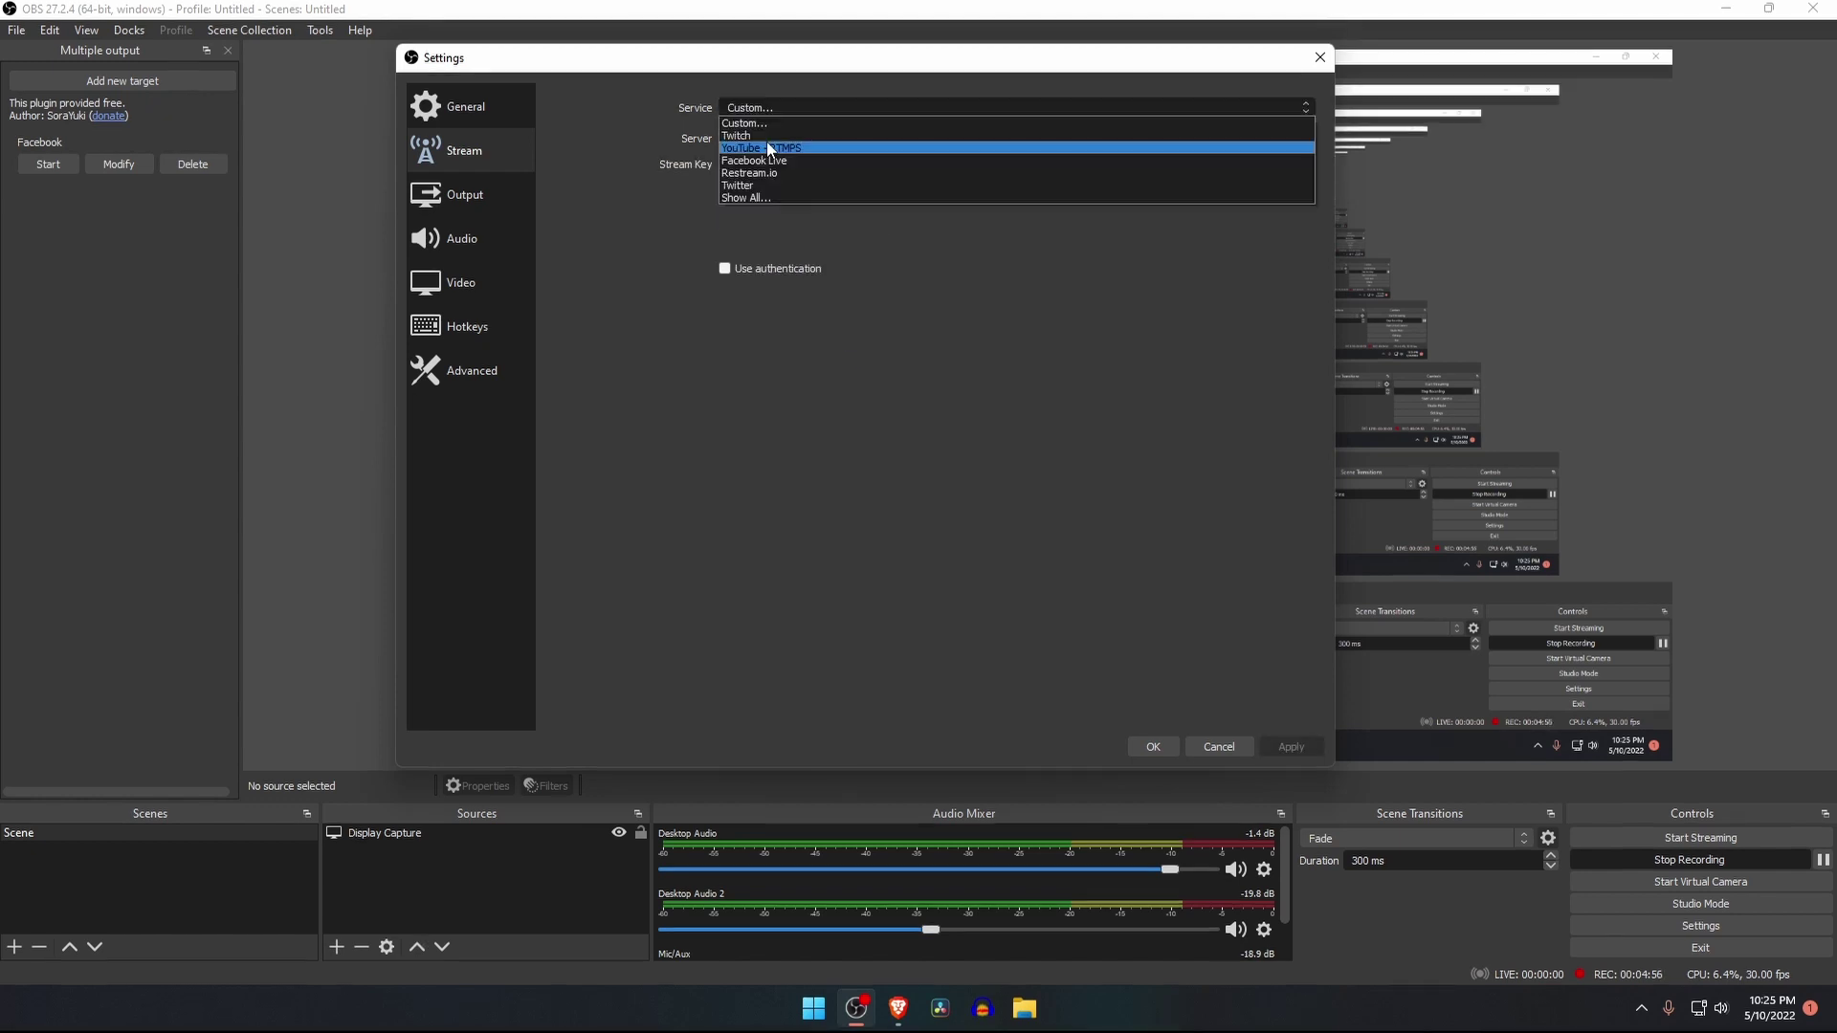
pyautogui.click(766, 149)
# Paste the stream key copied from YouTube Studio, then apply and save the settings
pyautogui.click(838, 227)
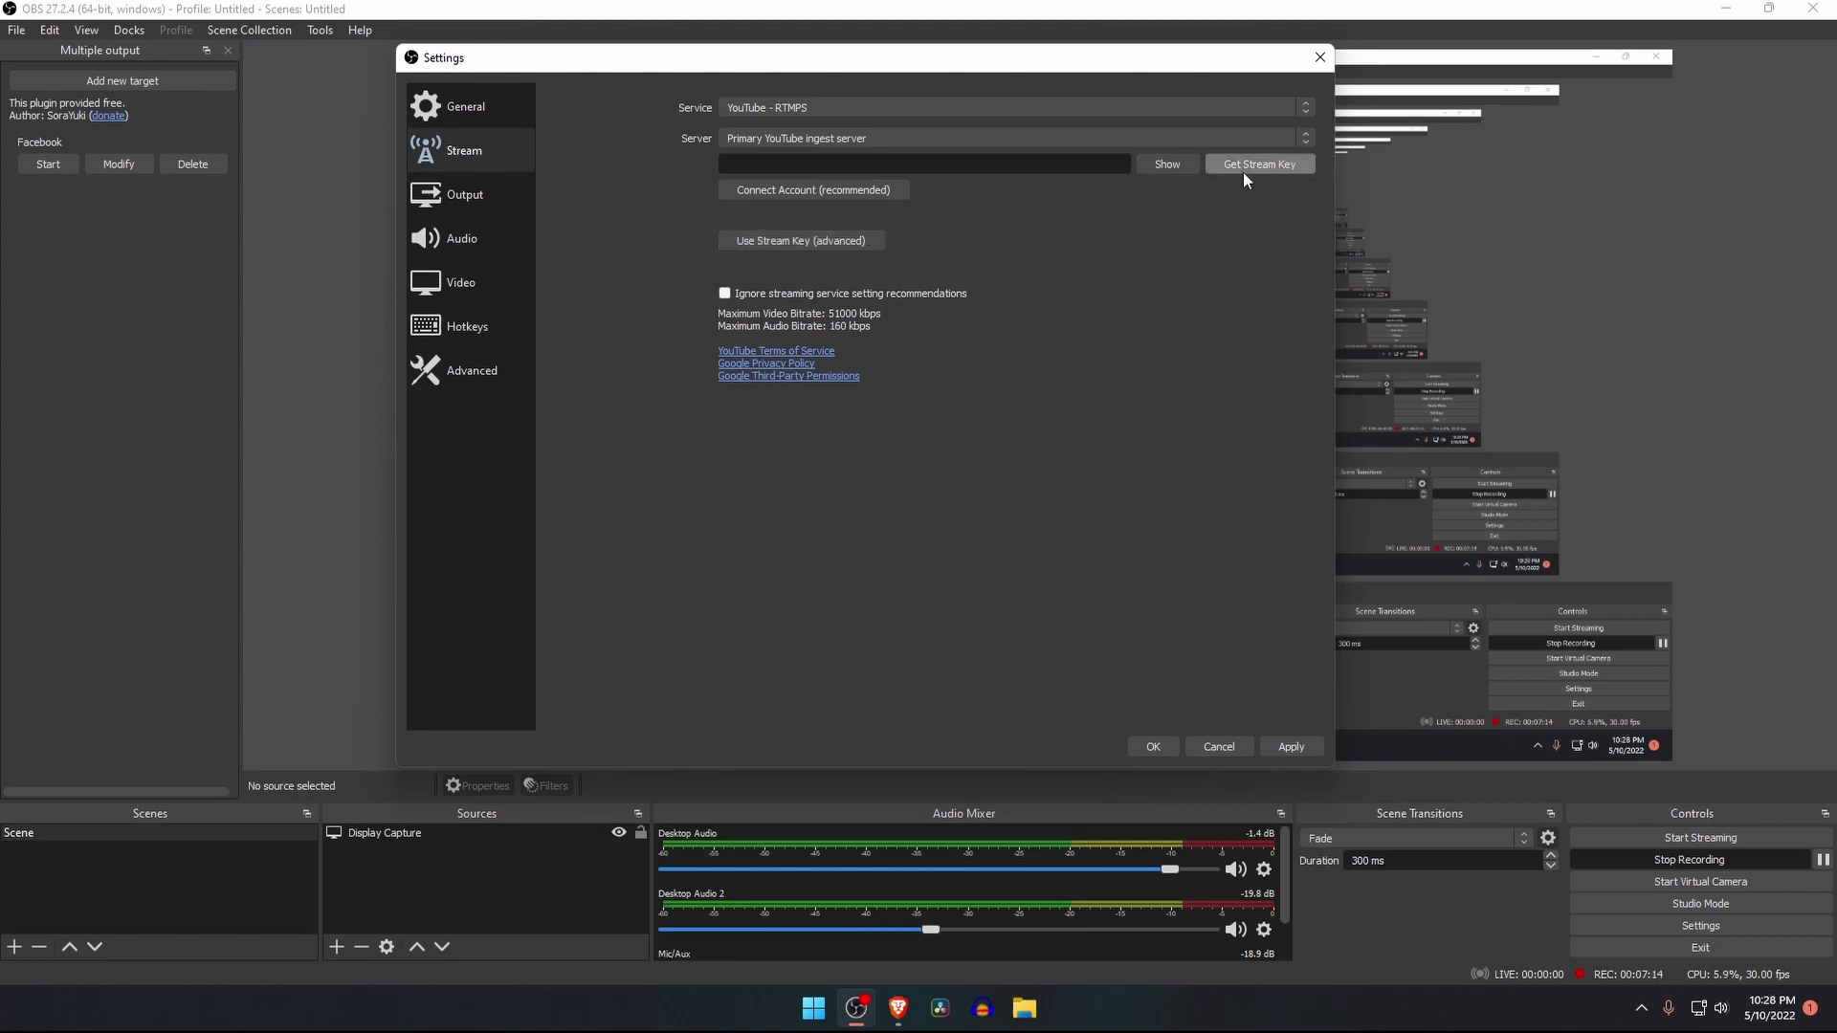
pyautogui.click(1233, 165)
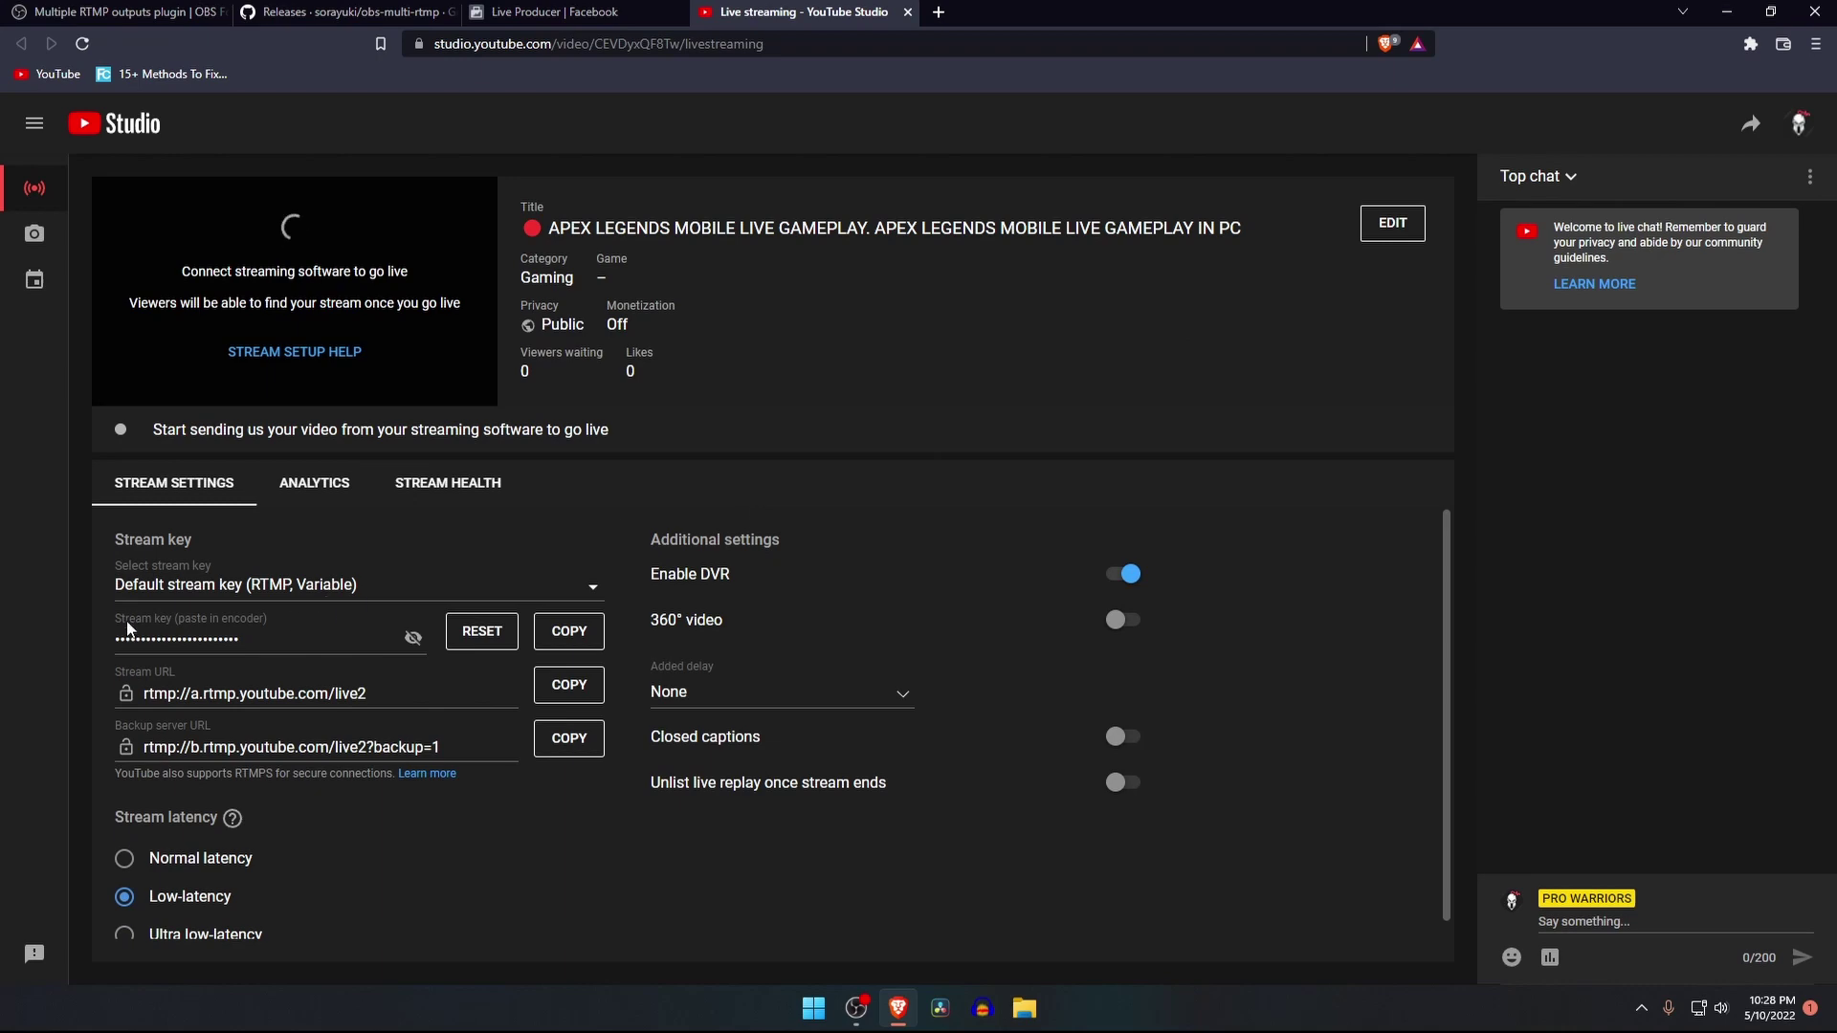
pyautogui.click(563, 645)
pyautogui.click(1726, 12)
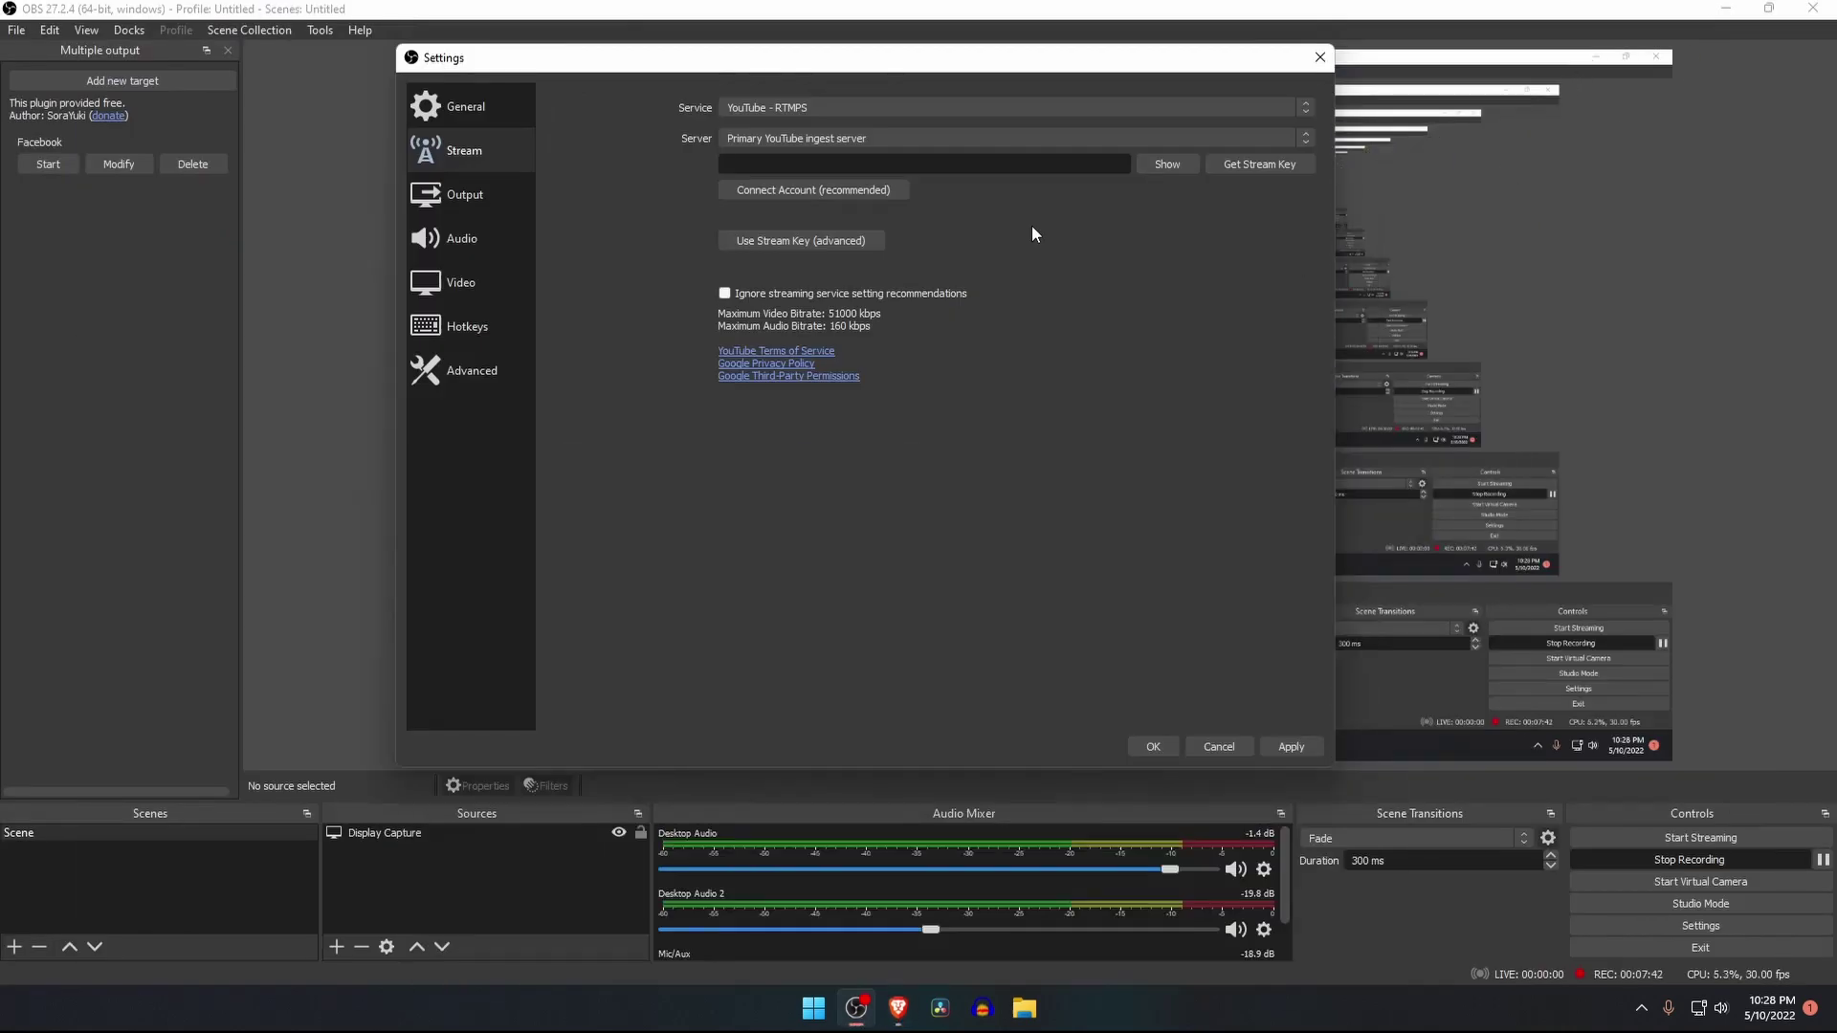
pyautogui.rightClick(944, 163)
pyautogui.click(987, 269)
pyautogui.click(1296, 751)
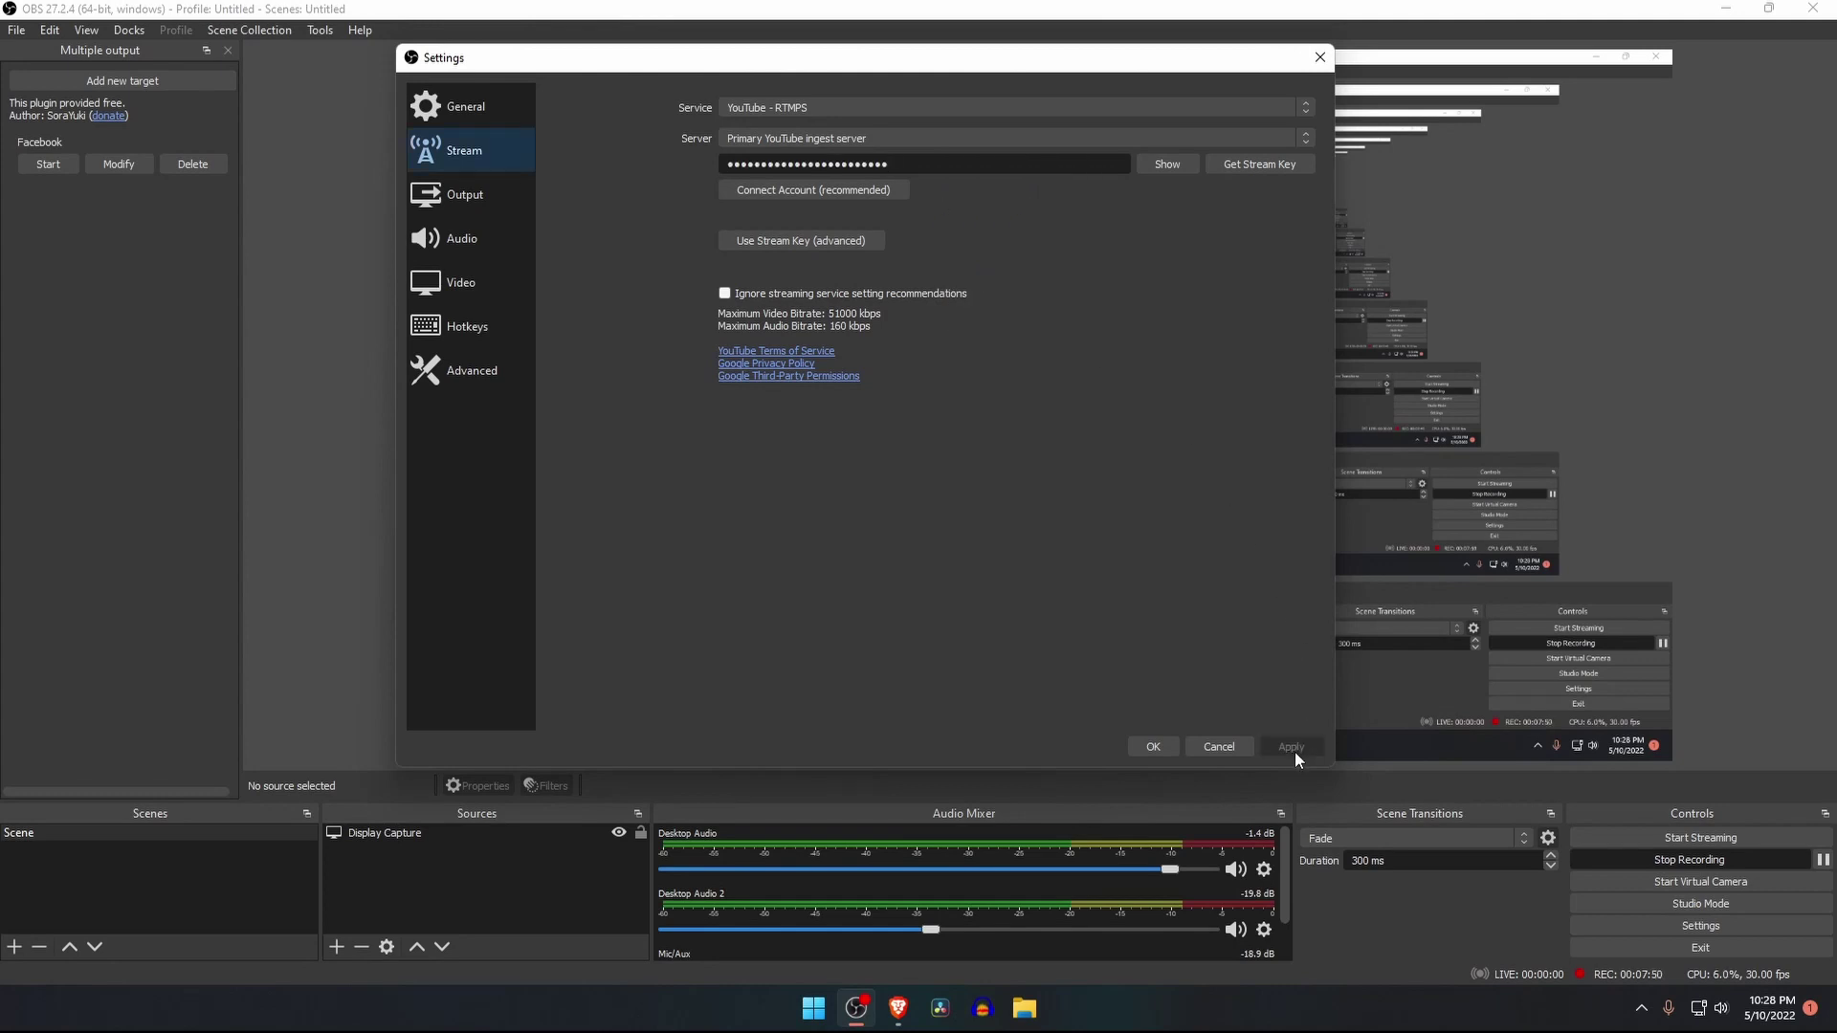
pyautogui.click(1154, 749)
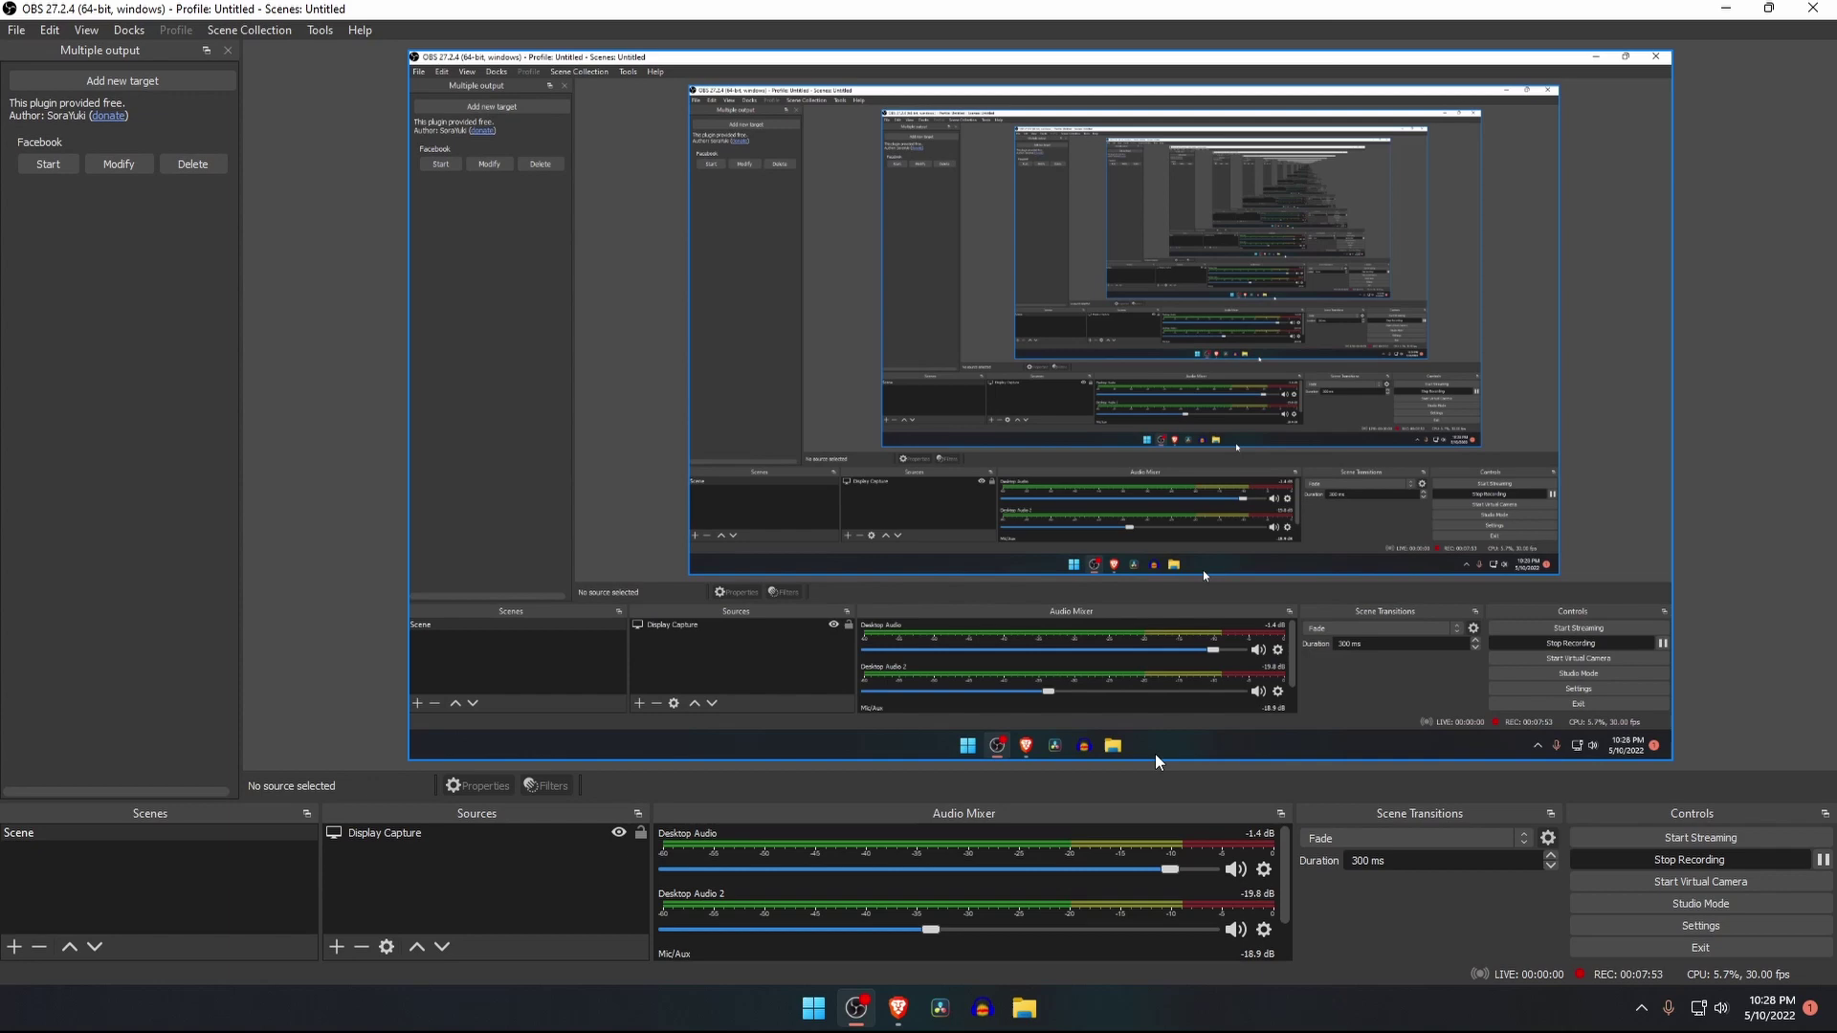